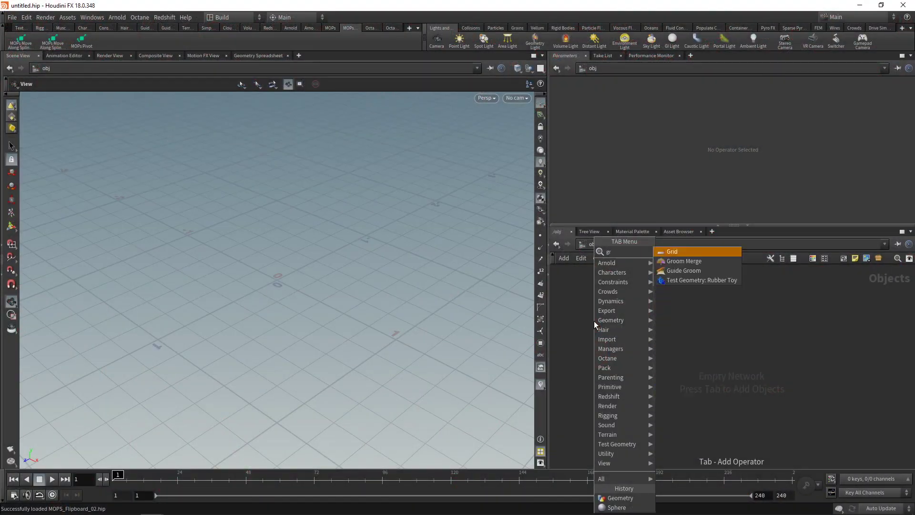
# Step: Create a grid geometry object with 400 rows and 400 columns
pyautogui.press('Return')
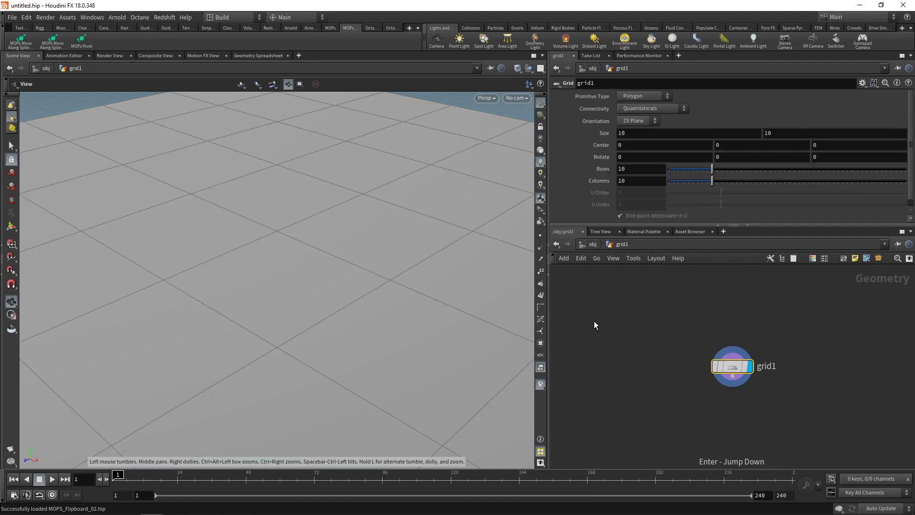
pyautogui.click(636, 172)
pyautogui.write('400')
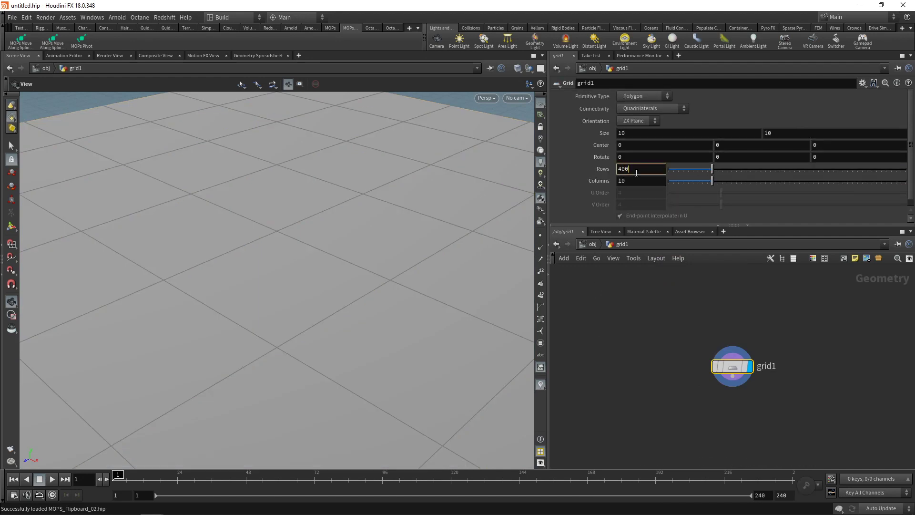
pyautogui.press('Tab')
pyautogui.write('400')
pyautogui.press('Return')
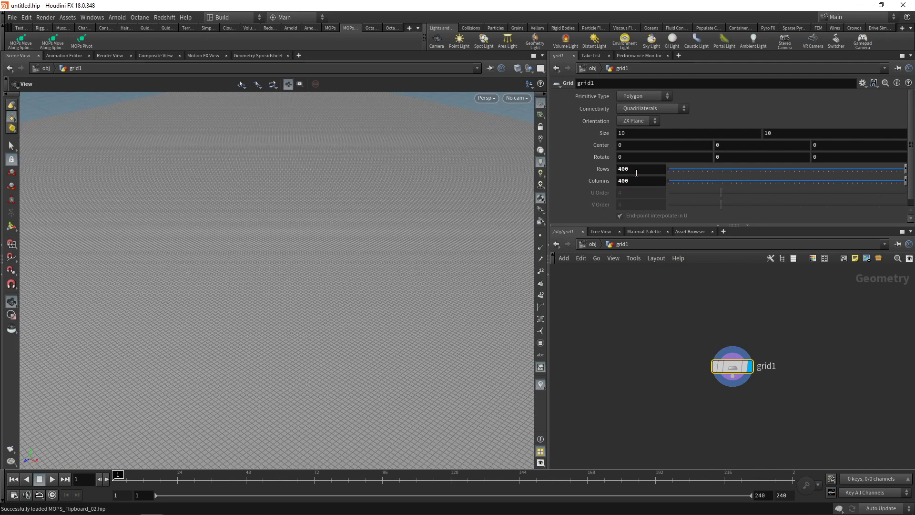
pyautogui.moveTo(373, 237); pyautogui.dragTo(274, 274, button='right')
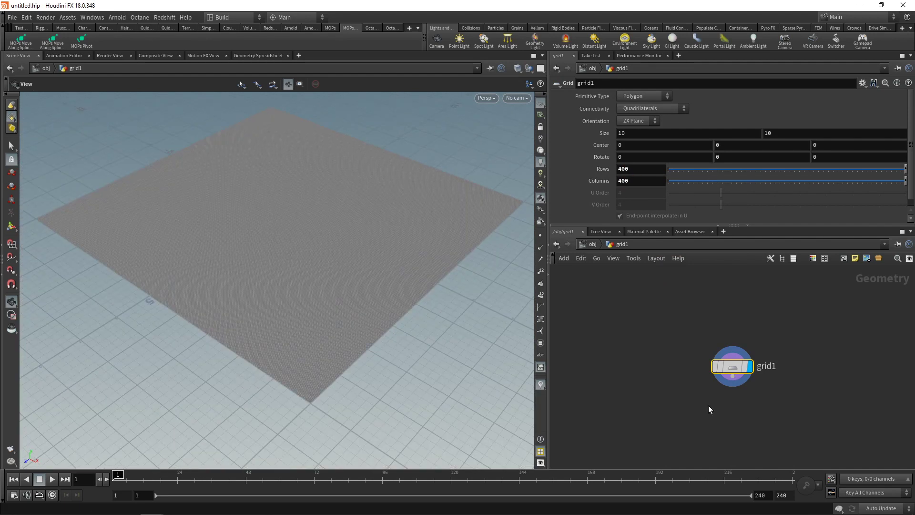
# Step: Add a Mountain node below the grid with height 5 and element size 5
pyautogui.press('Tab')
pyautogui.write('mounta')
pyautogui.press('Return')
pyautogui.click(708, 406)
pyautogui.click(655, 120)
pyautogui.write('5')
pyautogui.click(637, 130)
pyautogui.write('5')
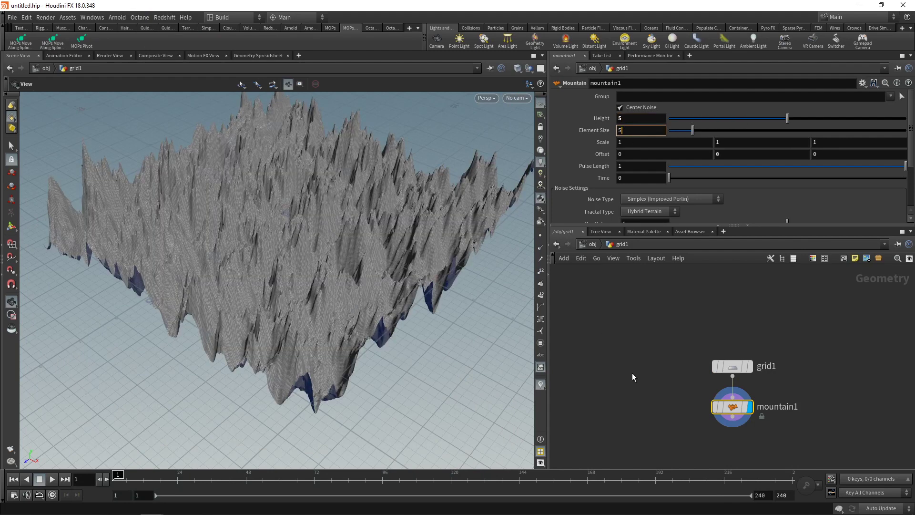
pyautogui.press('Return')
pyautogui.moveTo(205, 200); pyautogui.dragTo(331, 217)
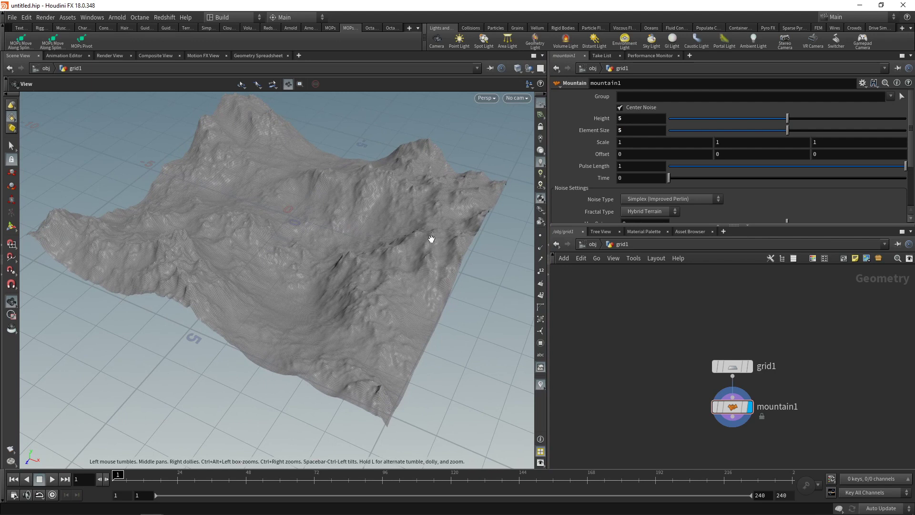
# Step: Add a second, separate Grid node beside the terrain network and set its size to 20 by 20
pyautogui.moveTo(831, 364); pyautogui.dragTo(762, 317, button='middle')
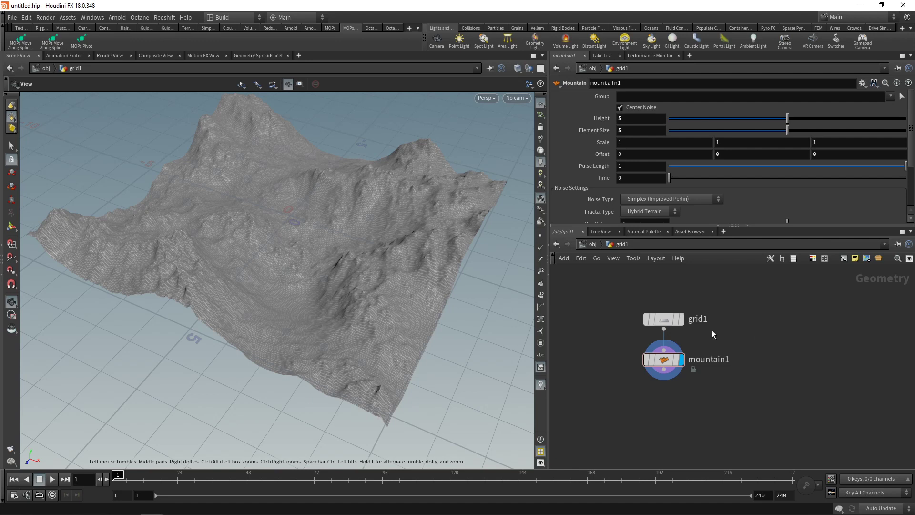
pyautogui.moveTo(429, 281); pyautogui.dragTo(390, 299)
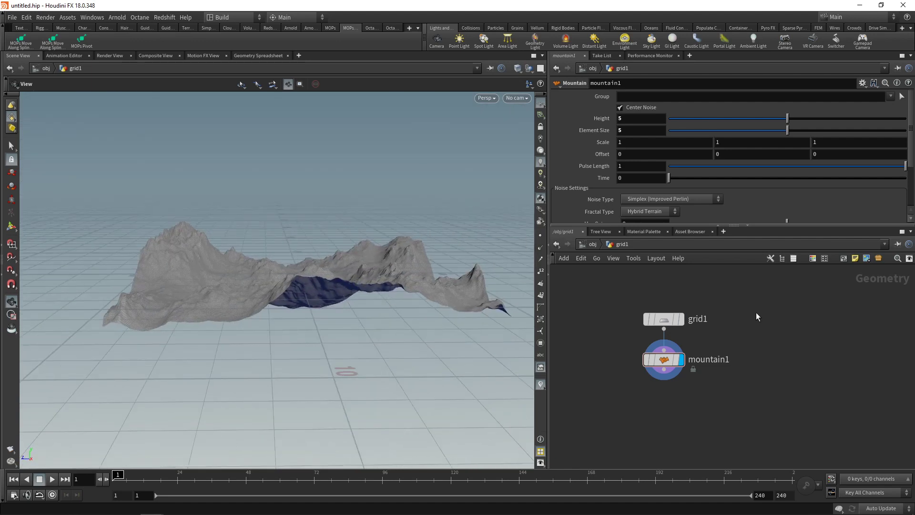
pyautogui.press('Tab')
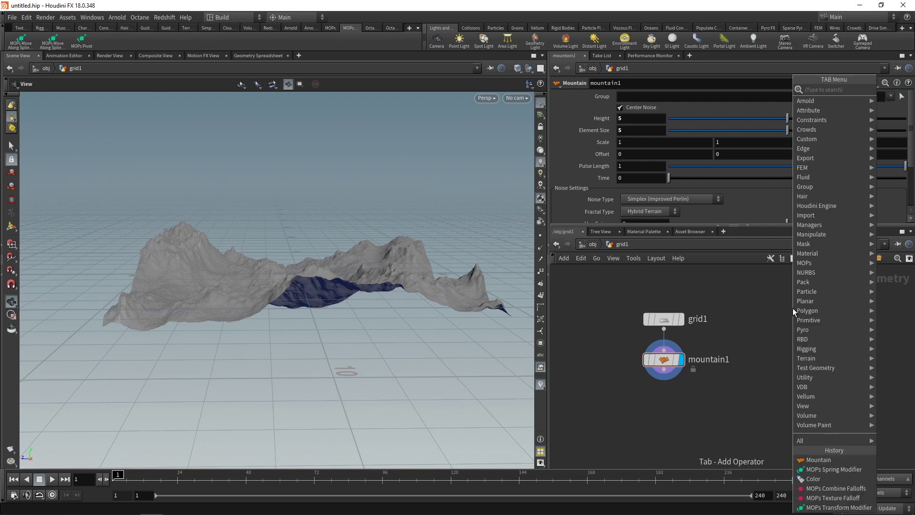
pyautogui.write('grid')
pyautogui.press('Return')
pyautogui.click(793, 307)
pyautogui.write('2')
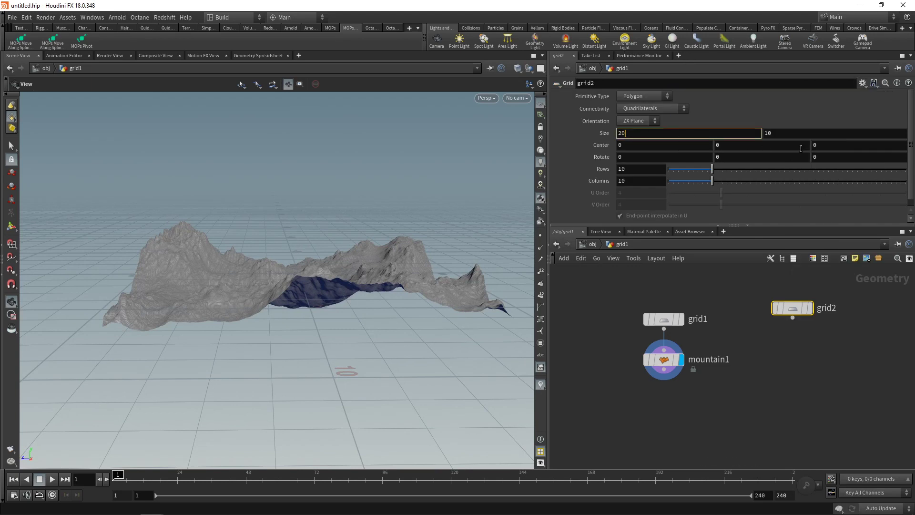
pyautogui.write('0')
pyautogui.click(799, 135)
# Step: Set the second grid to 2 rows and 2 columns, and display it with the mountain shown as a template
pyautogui.click(645, 171)
pyautogui.click(641, 184)
pyautogui.write('2')
pyautogui.click(810, 308)
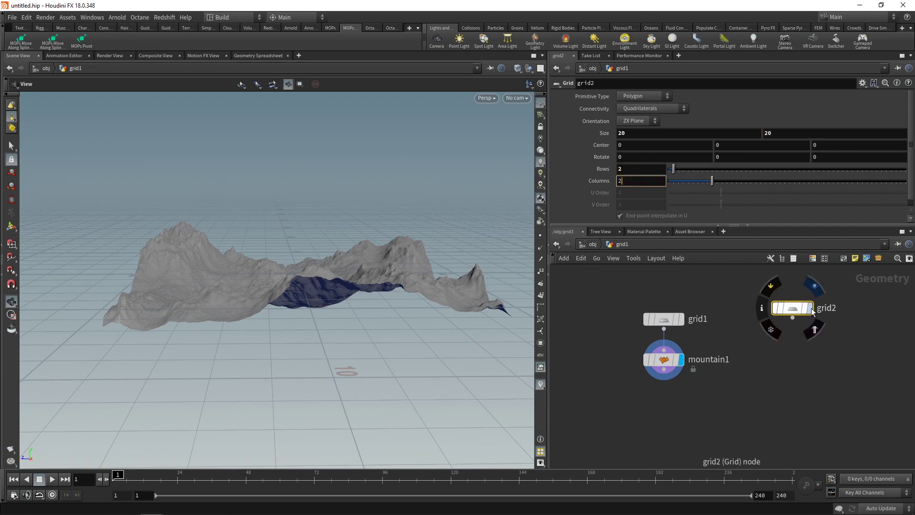
pyautogui.moveTo(390, 300); pyautogui.dragTo(414, 353)
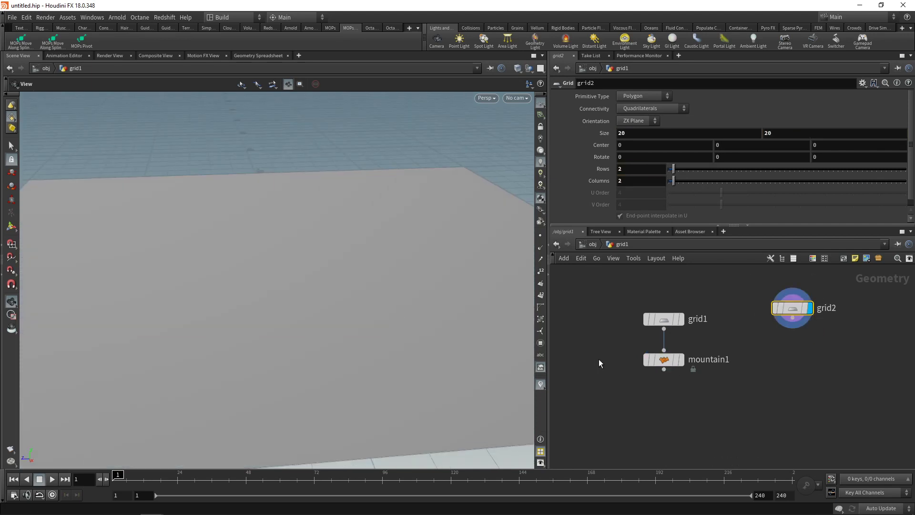
pyautogui.click(676, 363)
pyautogui.moveTo(441, 316); pyautogui.dragTo(401, 310)
# Step: Add a Line node near the second grid and set its Y origin to -1
pyautogui.moveTo(791, 346); pyautogui.dragTo(713, 350, button='middle')
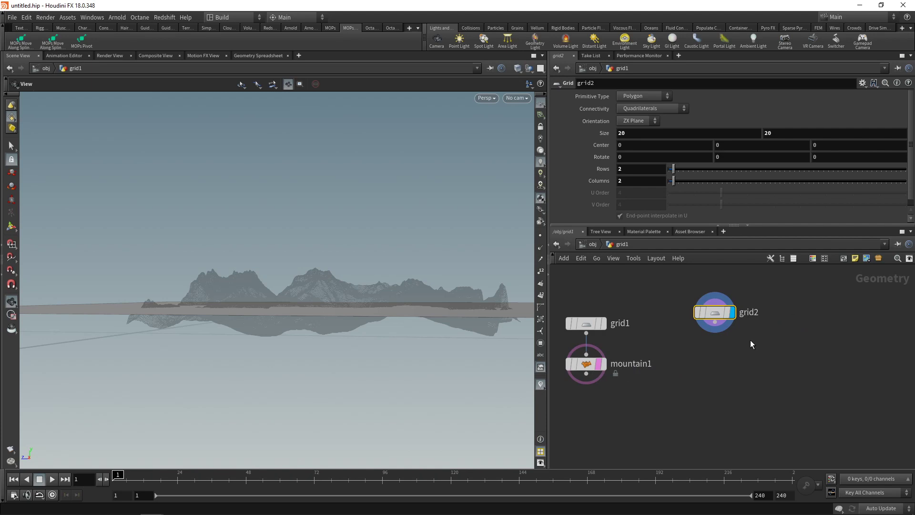
pyautogui.press('Tab')
pyautogui.write('line')
pyautogui.press('Return')
pyautogui.click(750, 339)
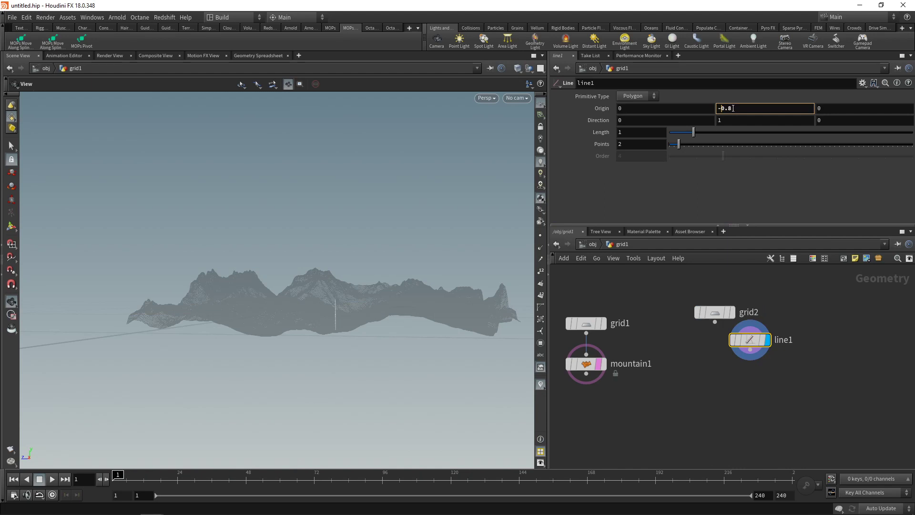
pyautogui.click(733, 109)
pyautogui.write('-1')
pyautogui.press('Return')
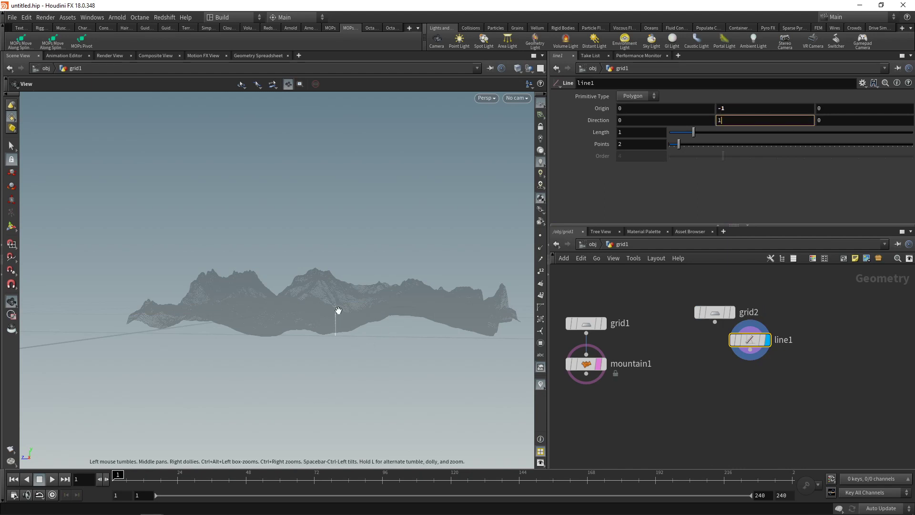
# Step: Set the line's length to 3 and its number of points to 20
pyautogui.click(642, 135)
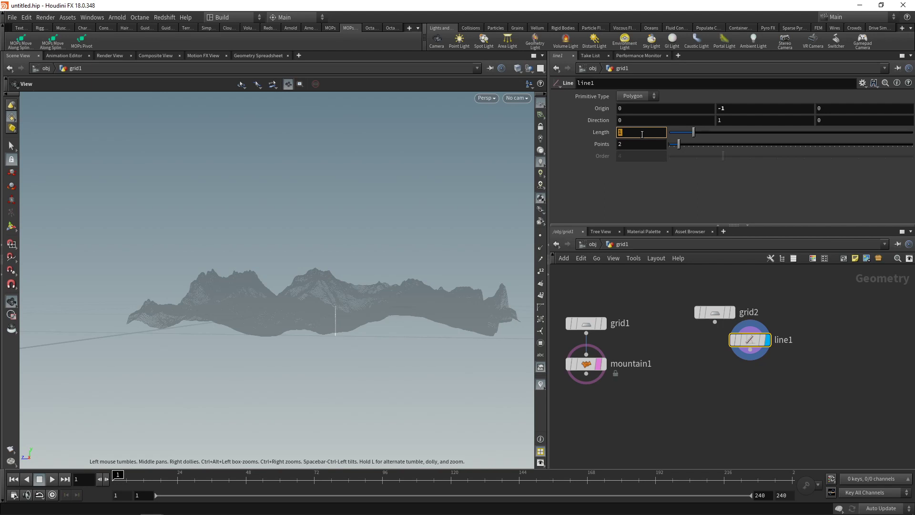
pyautogui.press('Return')
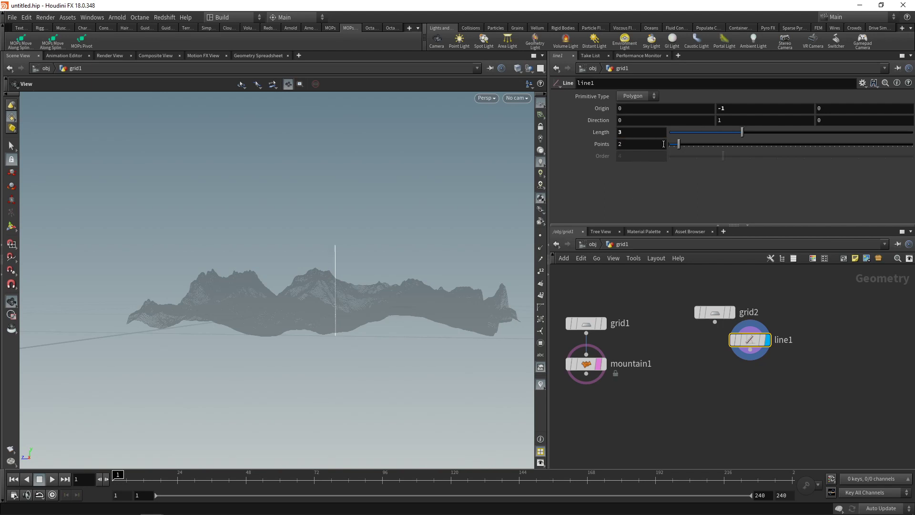
pyautogui.click(663, 143)
pyautogui.write('20')
pyautogui.press('Return')
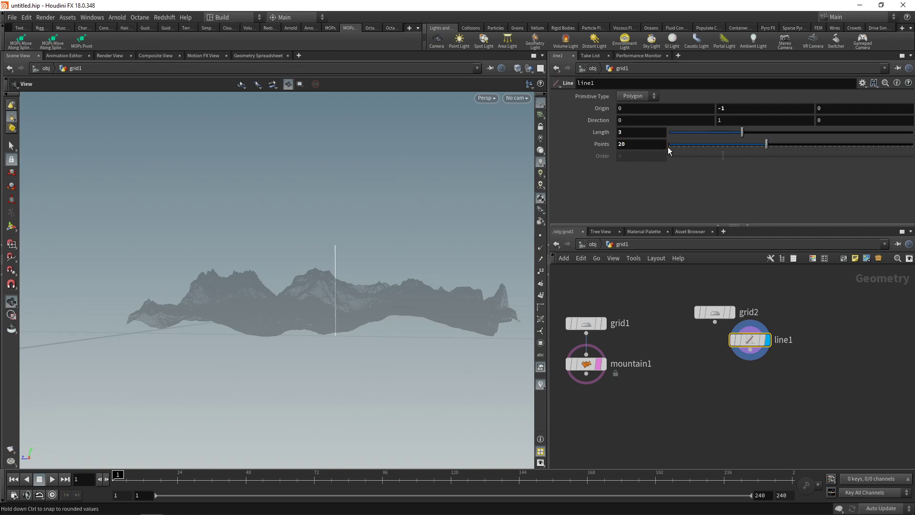
# Step: Add a Copy to Points node that copies the second grid onto the line's points, and display its output
pyautogui.moveTo(749, 340); pyautogui.dragTo(818, 313)
pyautogui.press('Tab')
pyautogui.write('c')
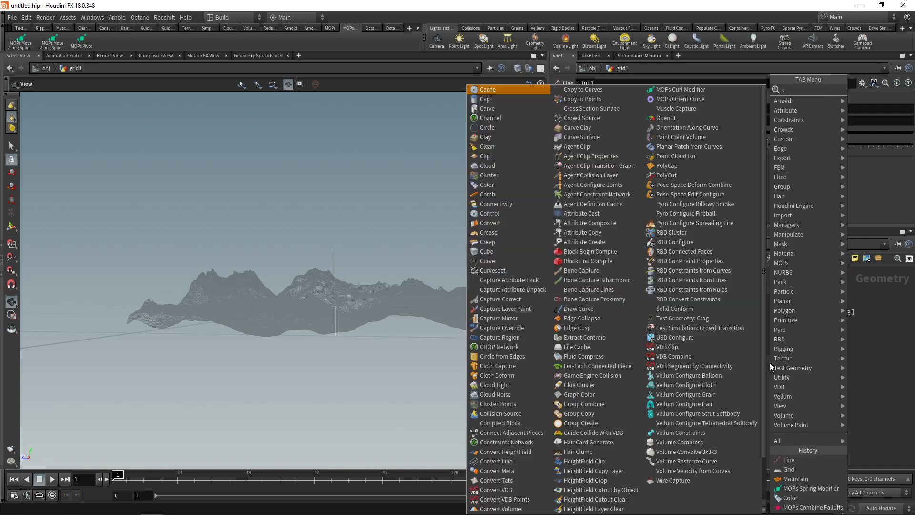
pyautogui.write('opp')
pyautogui.press('Return')
pyautogui.click(770, 362)
pyautogui.click(813, 322)
pyautogui.click(778, 354)
pyautogui.click(787, 364)
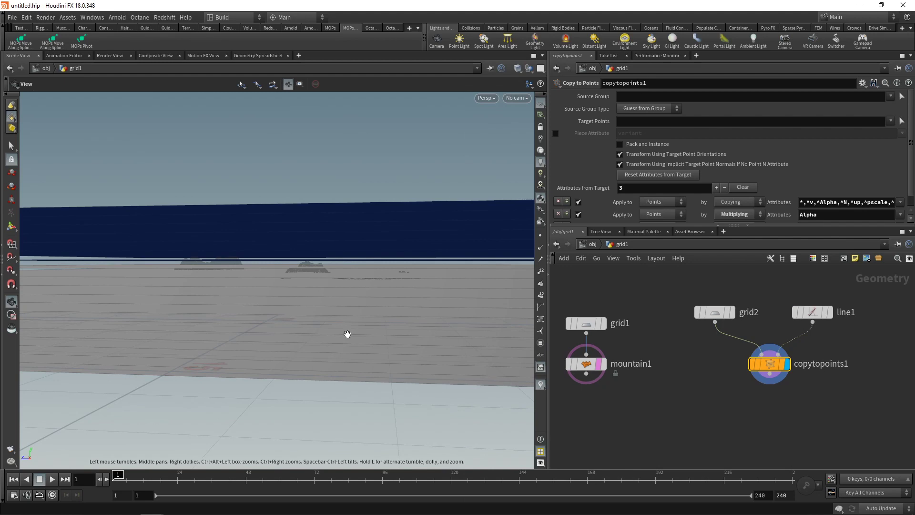
pyautogui.moveTo(342, 335); pyautogui.dragTo(247, 345, button='right')
pyautogui.moveTo(307, 325)
pyautogui.mouseDown()
pyautogui.moveTo(314, 314)
pyautogui.moveTo(319, 329)
pyautogui.mouseUp()
# Step: Add a Boolean node between the mountain and Copy to Points branches and tidy the node layout
pyautogui.moveTo(677, 418); pyautogui.dragTo(704, 407, button='middle')
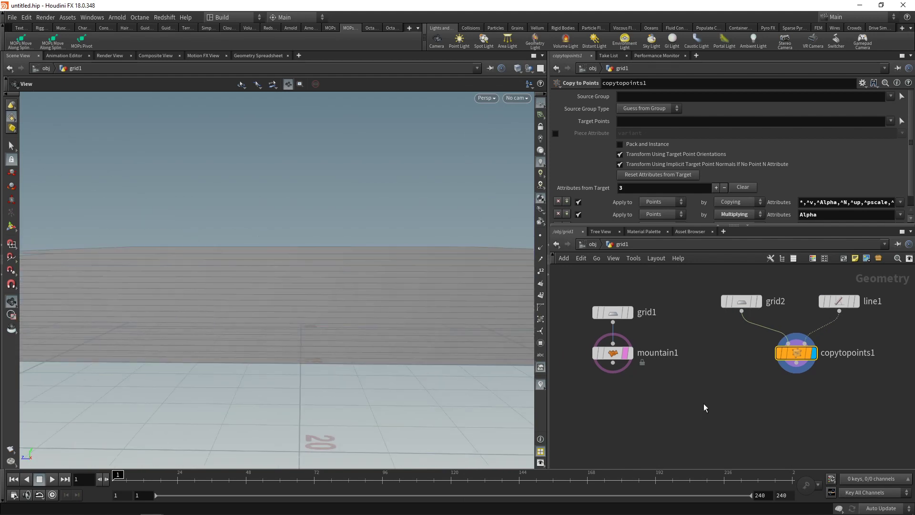
pyautogui.press('Tab')
pyautogui.write('boole')
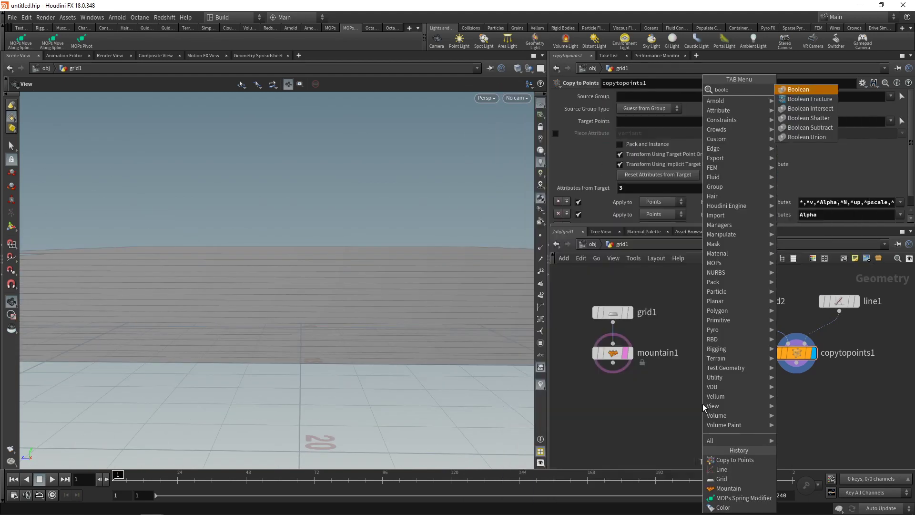
pyautogui.press('Return')
pyautogui.click(703, 406)
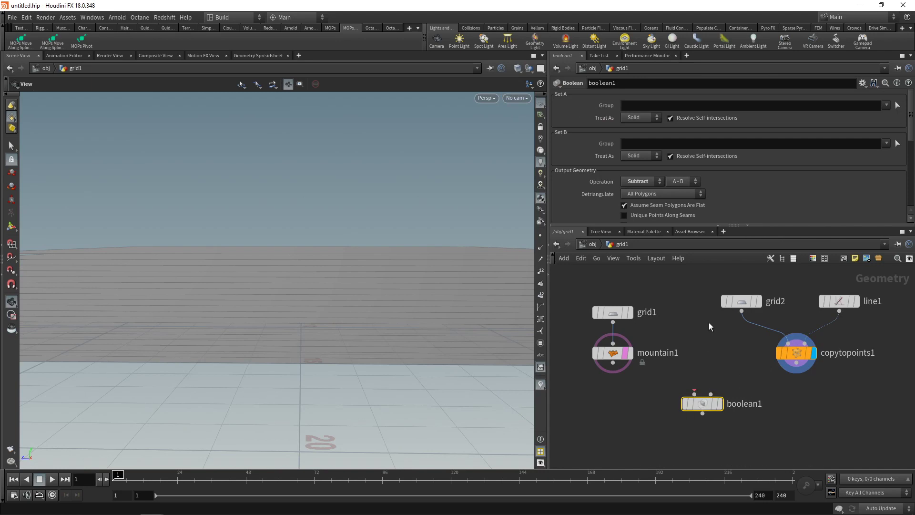
pyautogui.moveTo(702, 315); pyautogui.dragTo(748, 310)
pyautogui.click(720, 372)
pyautogui.moveTo(696, 408); pyautogui.dragTo(700, 416)
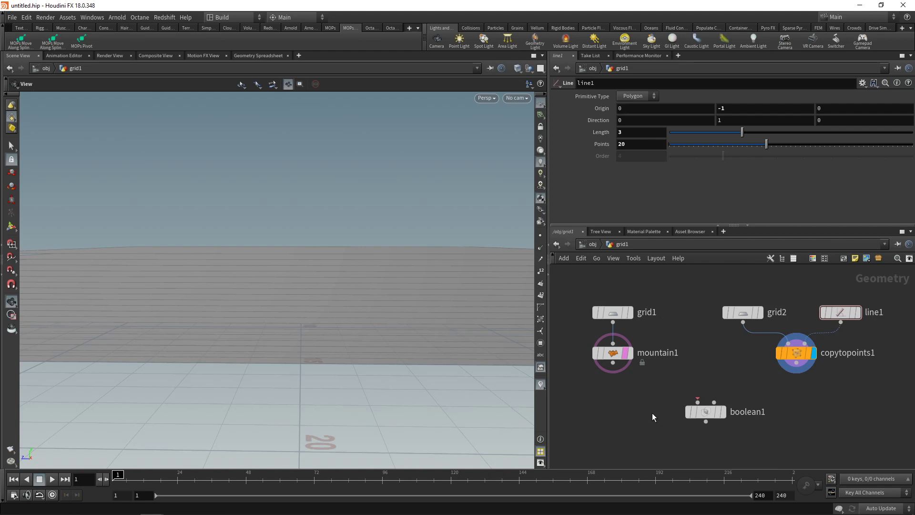
# Step: Connect the mountain to the Boolean's first input and the copied grids to its second input
pyautogui.click(613, 363)
pyautogui.click(697, 402)
pyautogui.click(795, 373)
pyautogui.click(713, 402)
# Step: Set the Boolean's operation to Seam and display its resulting intersection curves
pyautogui.click(697, 413)
pyautogui.click(641, 182)
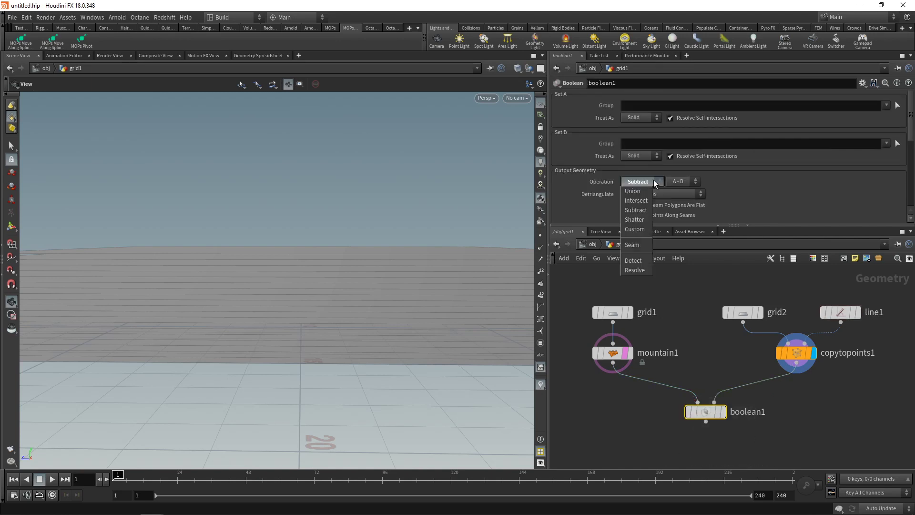
pyautogui.click(639, 245)
pyautogui.moveTo(722, 417)
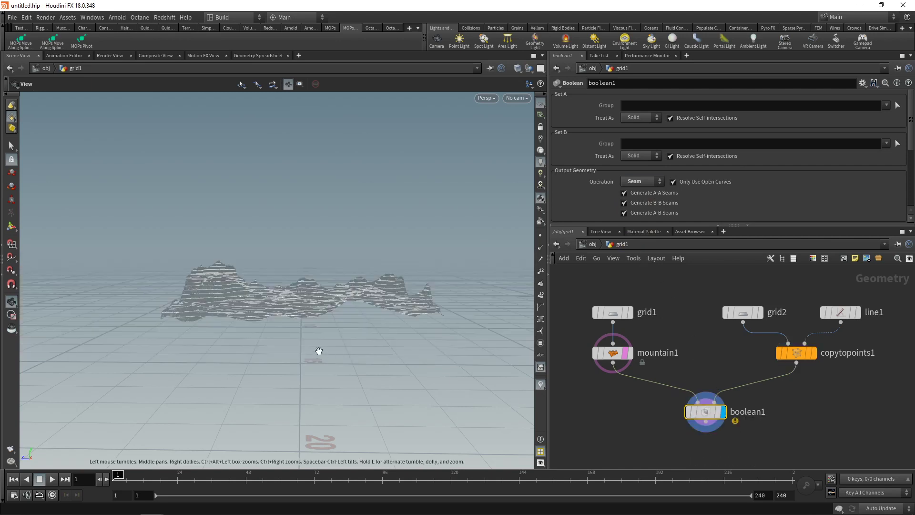
pyautogui.moveTo(300, 294); pyautogui.dragTo(340, 319)
pyautogui.scroll(3, 340, 318)
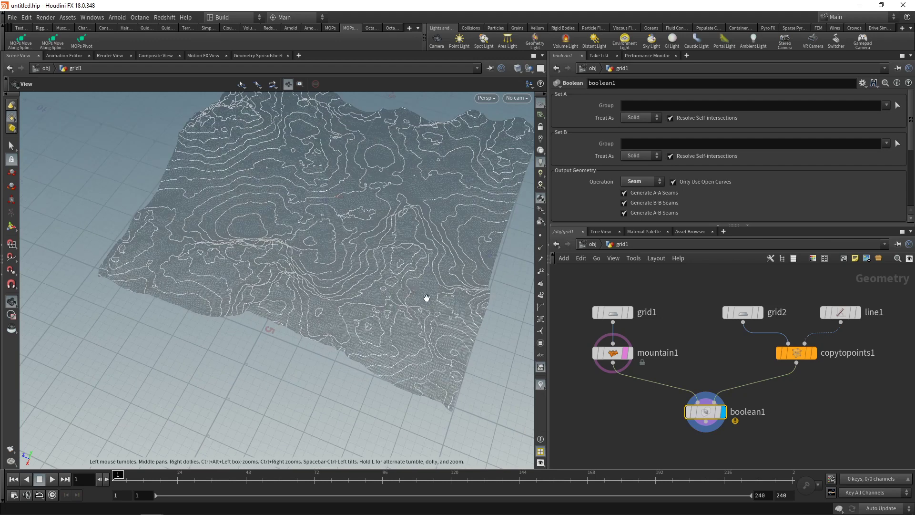
# Step: Turn off the mountain's template display and save the scene as tactical_map_001.hip
pyautogui.click(624, 353)
pyautogui.moveTo(433, 290); pyautogui.dragTo(357, 300)
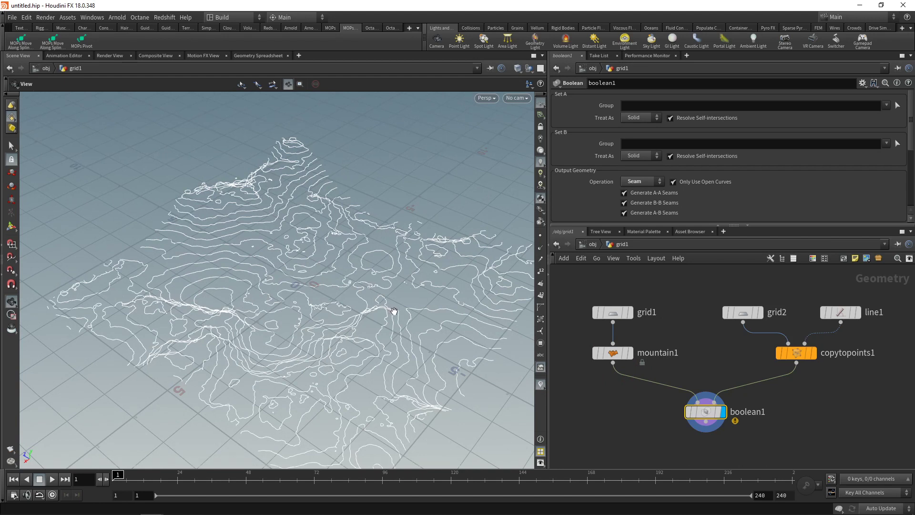
pyautogui.hotkey('ctrl', 's')
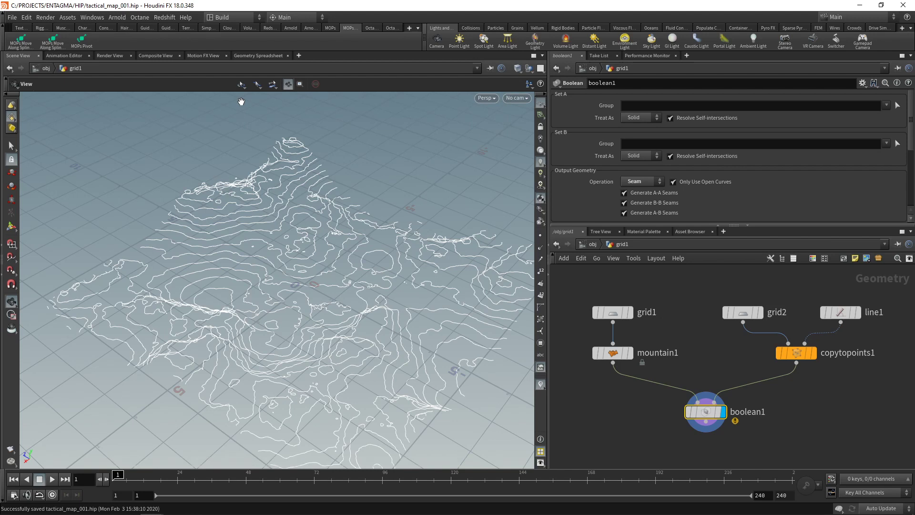
# Step: Display the mountain surface instead of the Boolean's contour lines
pyautogui.scroll(-3, 566, 360)
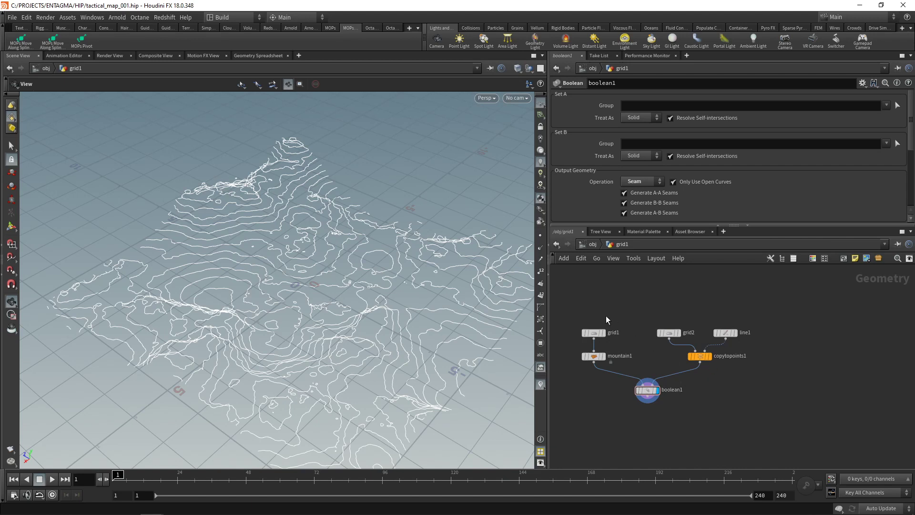
pyautogui.click(603, 356)
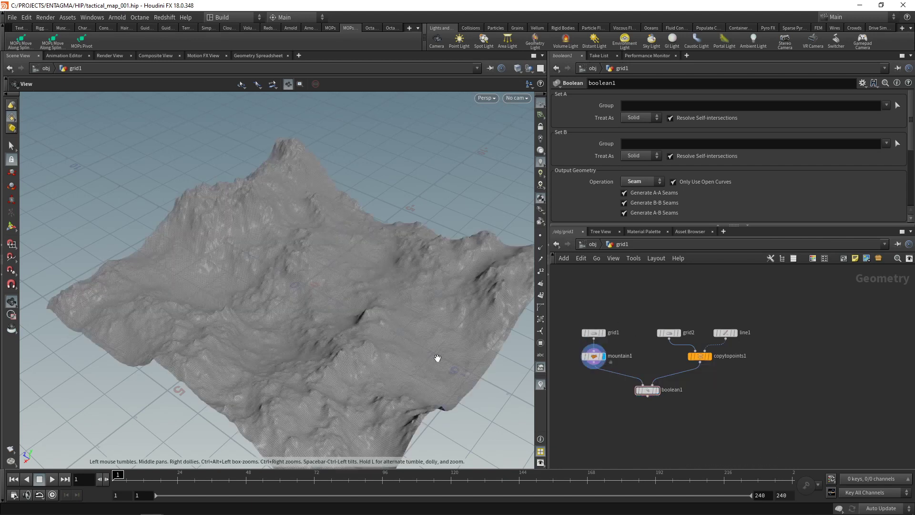
pyautogui.moveTo(399, 315); pyautogui.dragTo(374, 302)
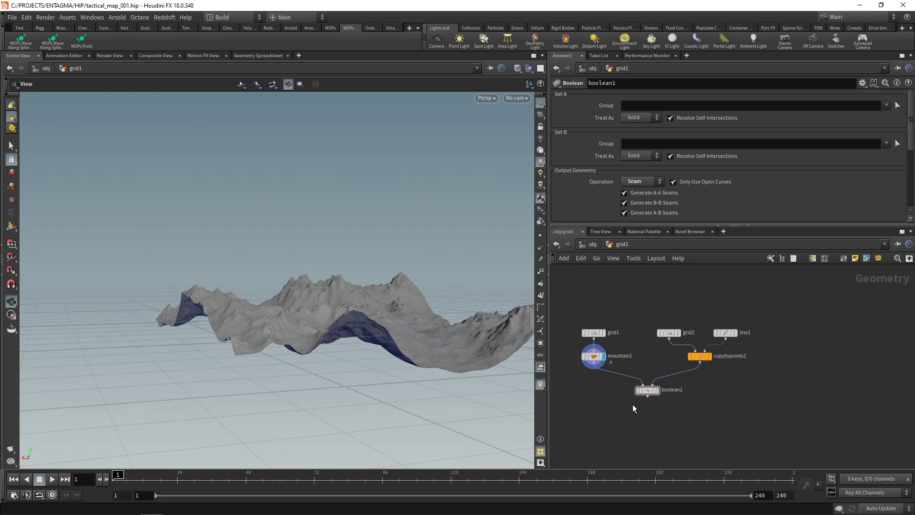
# Step: Add an unconnected Attribute Create node beside the Boolean node
pyautogui.moveTo(647, 414)
pyautogui.mouseDown(button='middle')
pyautogui.moveTo(622, 395)
pyautogui.moveTo(661, 414)
pyautogui.mouseUp(button='middle')
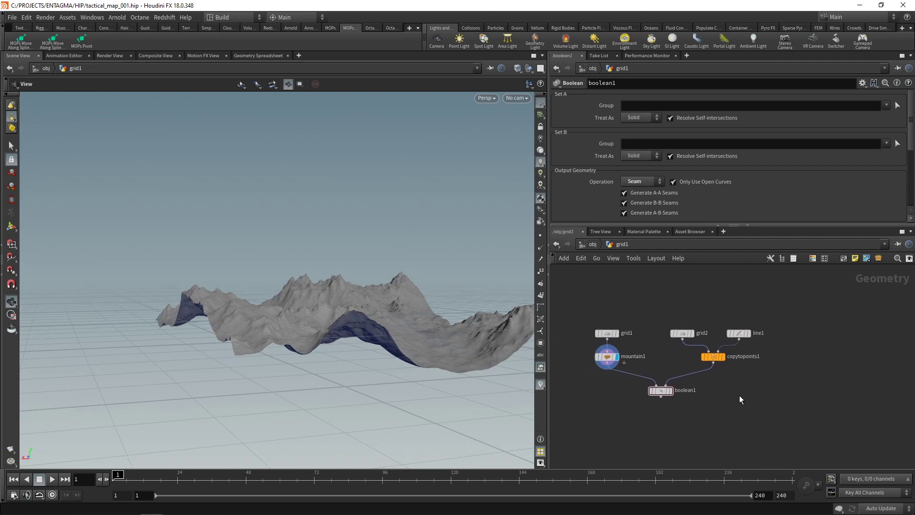
pyautogui.press('Tab')
pyautogui.moveTo(749, 390)
pyautogui.write('creat')
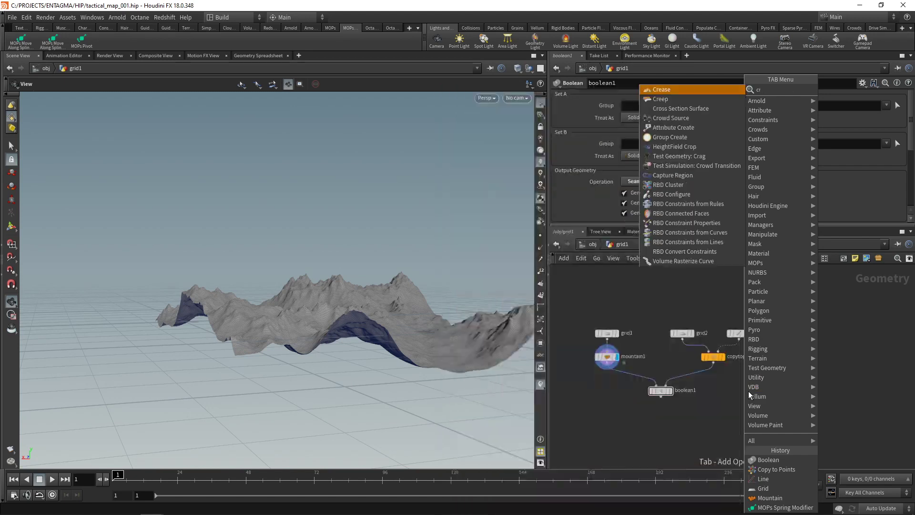
pyautogui.press('Return')
pyautogui.click(748, 391)
pyautogui.click(749, 393)
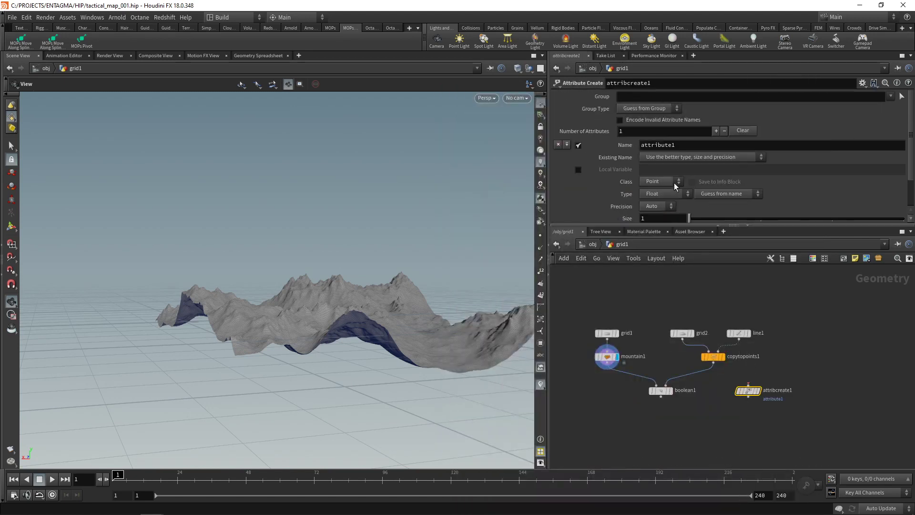
# Step: Set the size of the Attribute Create node's attribute to 3
pyautogui.moveTo(661, 224); pyautogui.dragTo(660, 288)
pyautogui.doubleClick(657, 221)
pyautogui.write('2')
pyautogui.press('BackSpace')
pyautogui.write('3')
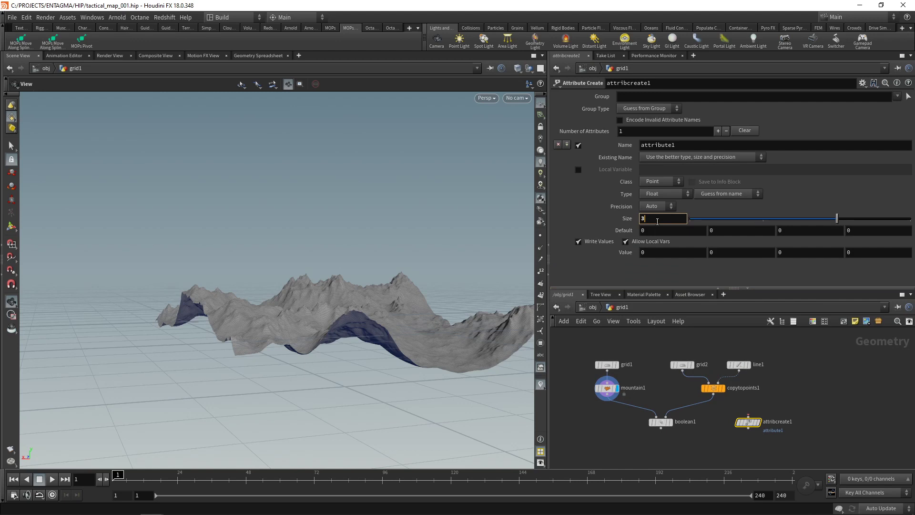
# Step: Set the second component of the attribute's value to 1 and name the attribute N
pyautogui.click(728, 253)
pyautogui.write('.1')
pyautogui.doubleClick(728, 254)
pyautogui.write('1')
pyautogui.press('Return')
pyautogui.moveTo(681, 145); pyautogui.dragTo(628, 145)
pyautogui.write('N')
pyautogui.press('Return')
# Step: Wire the mountain's output into the Attribute Create node and display that node's result
pyautogui.click(624, 395)
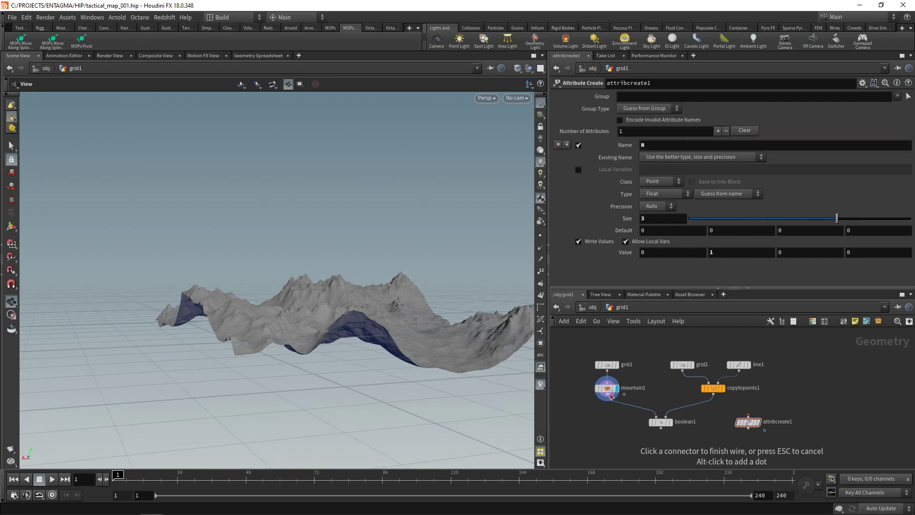
pyautogui.click(748, 415)
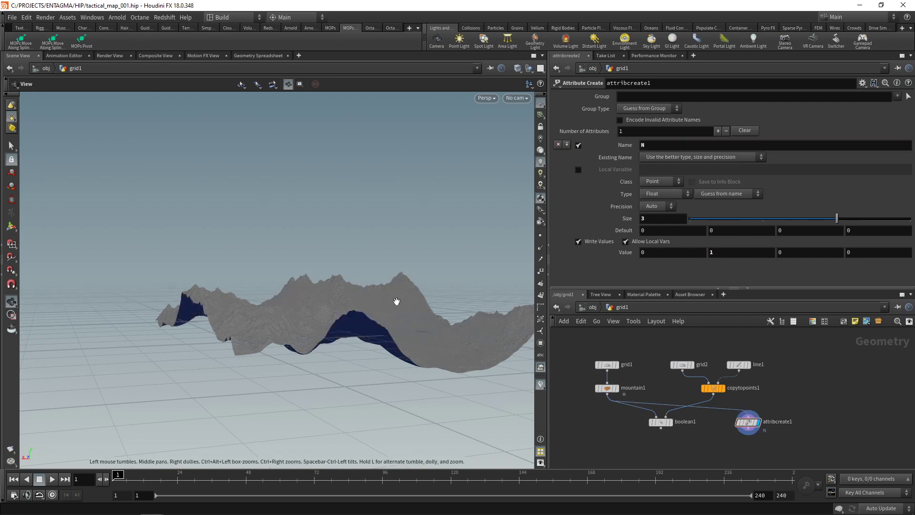
pyautogui.moveTo(396, 298)
pyautogui.mouseDown()
pyautogui.moveTo(390, 337)
pyautogui.moveTo(386, 287)
pyautogui.mouseUp()
# Step: Add a PolyExtrude node below the Attribute Create node and set its distance to -0.4
pyautogui.moveTo(826, 422); pyautogui.dragTo(828, 390, button='middle')
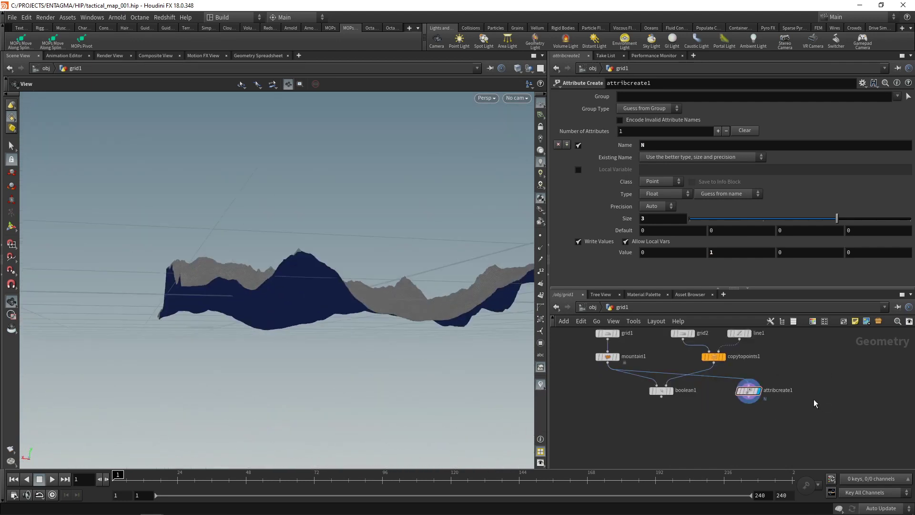
pyautogui.press('Tab')
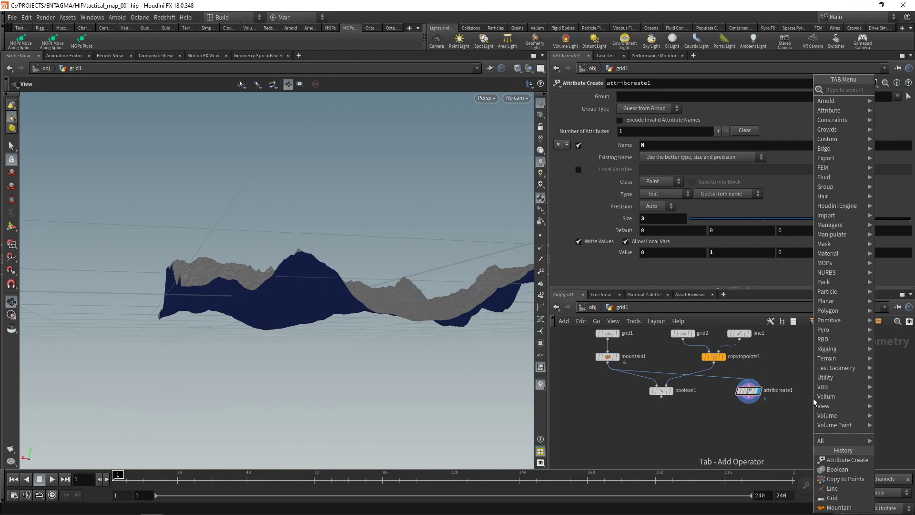
pyautogui.write('polye')
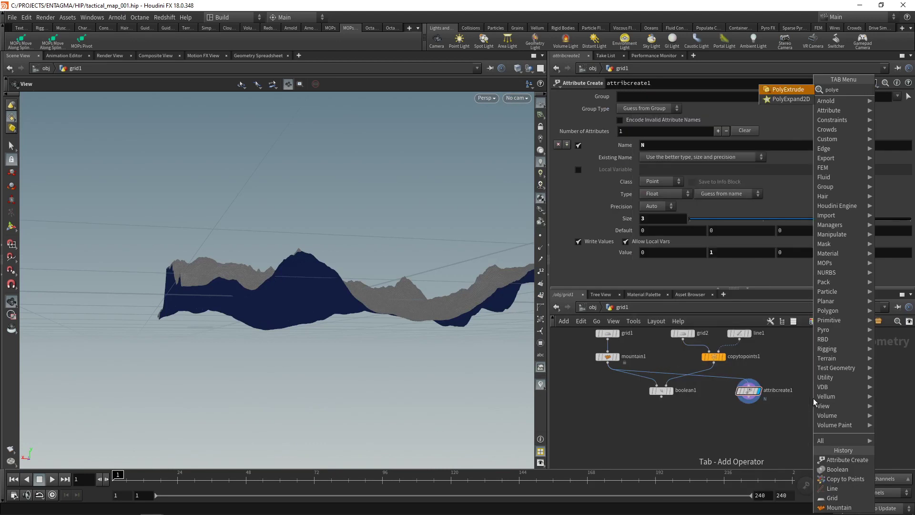
pyautogui.press('Return')
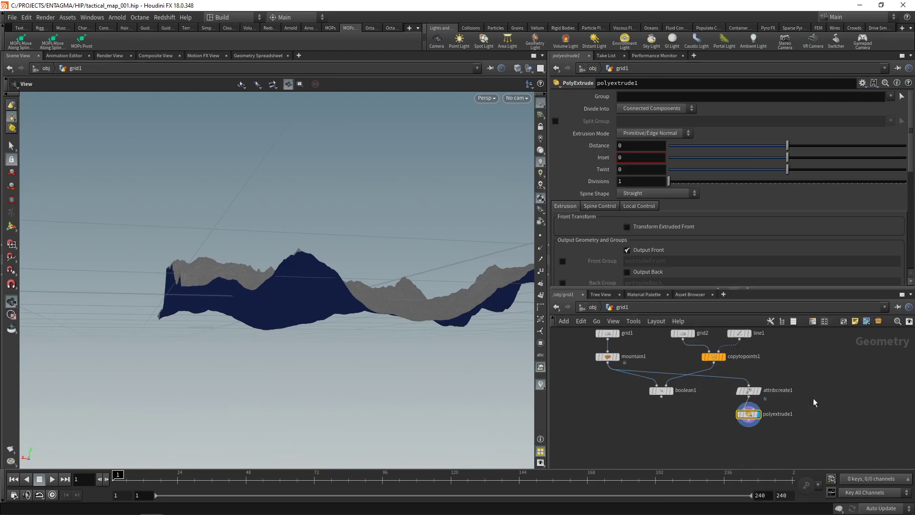
pyautogui.moveTo(787, 146); pyautogui.dragTo(739, 146)
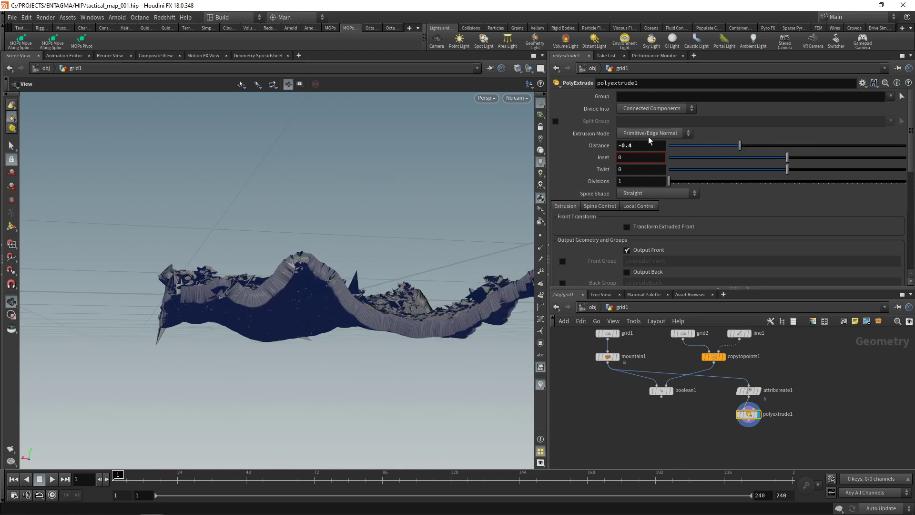
# Step: Change the PolyExtrude's extrusion mode to Point Normal and have it use the Existing normals
pyautogui.click(647, 134)
pyautogui.click(652, 146)
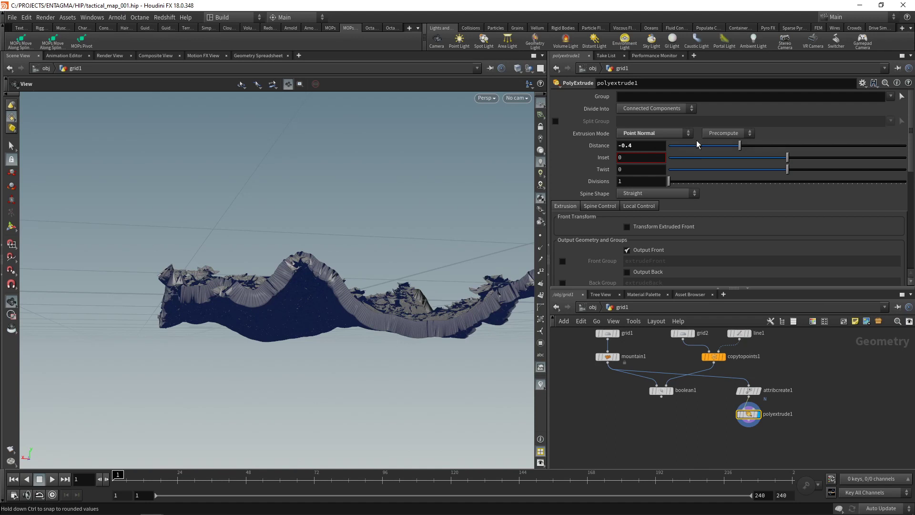
pyautogui.click(724, 133)
pyautogui.click(723, 158)
# Step: Set the PolyExtrude's distance to -4 and enable its back output to close the terrain block
pyautogui.moveTo(738, 146); pyautogui.dragTo(691, 147)
pyautogui.click(639, 146)
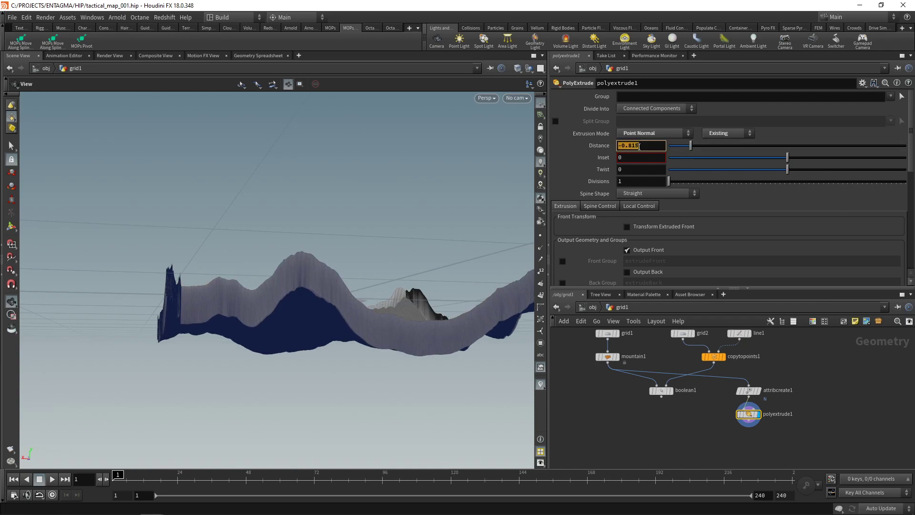
pyautogui.write('-4')
pyautogui.press('Return')
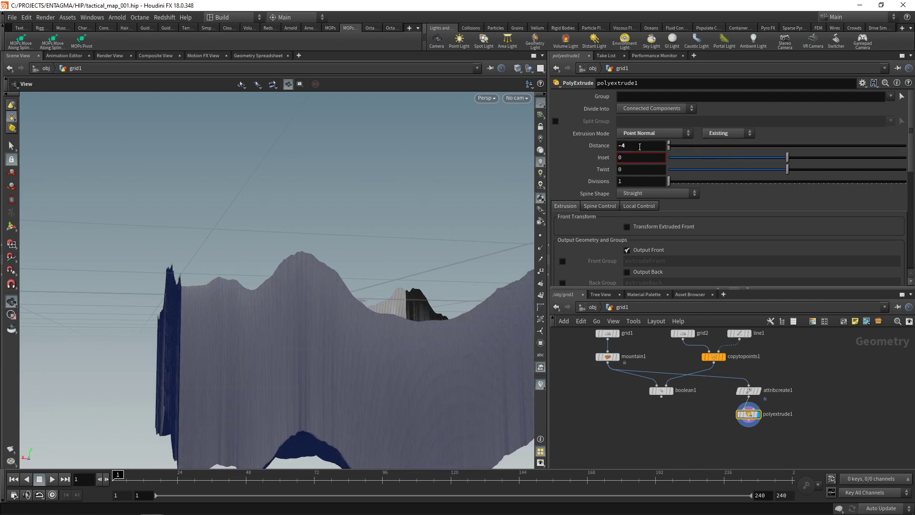
pyautogui.click(628, 272)
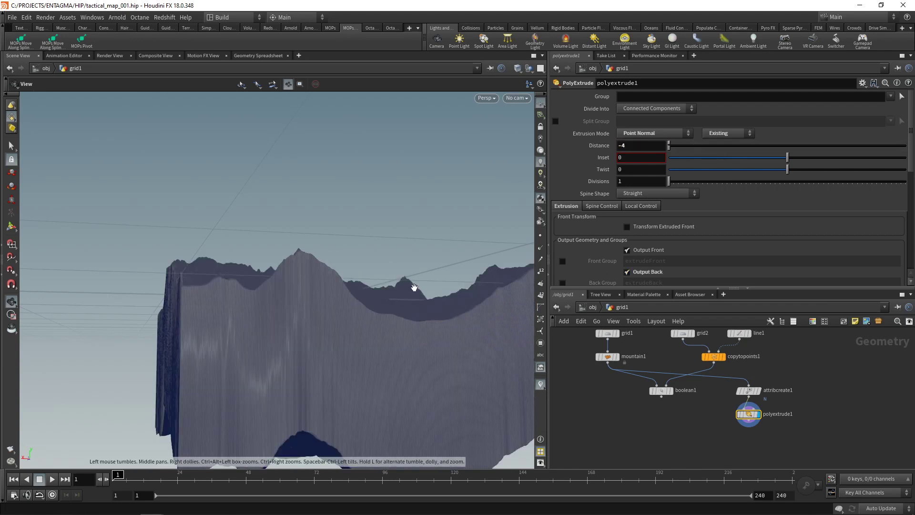
pyautogui.moveTo(391, 294); pyautogui.dragTo(373, 329)
# Step: Add a Normal node after the PolyExtrude and display its result
pyautogui.press('Tab')
pyautogui.write('no')
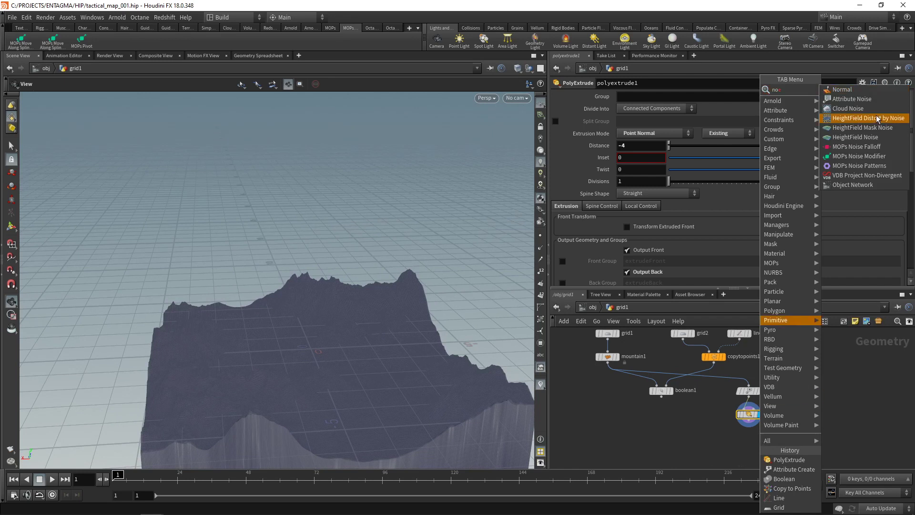
pyautogui.click(867, 90)
pyautogui.click(752, 441)
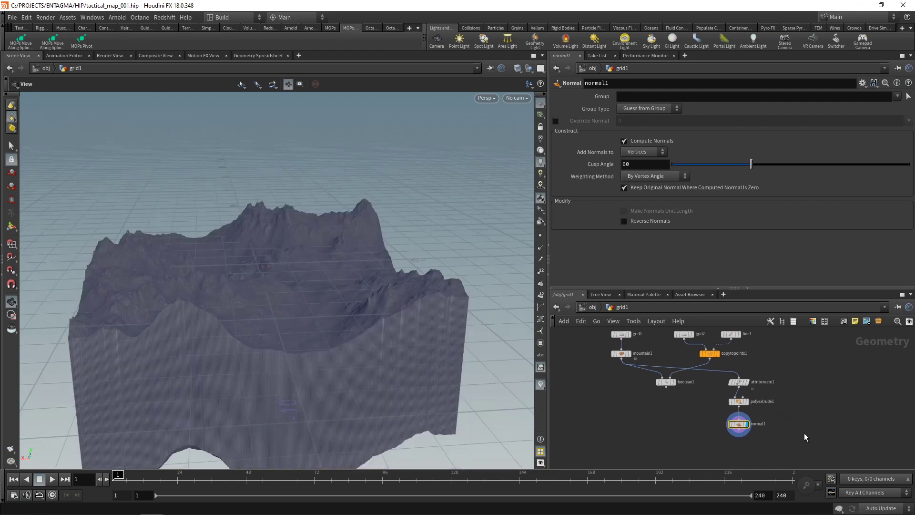
# Step: Add a second Boolean node below the Normal node, fed by the Normal node as its first input
pyautogui.press('Tab')
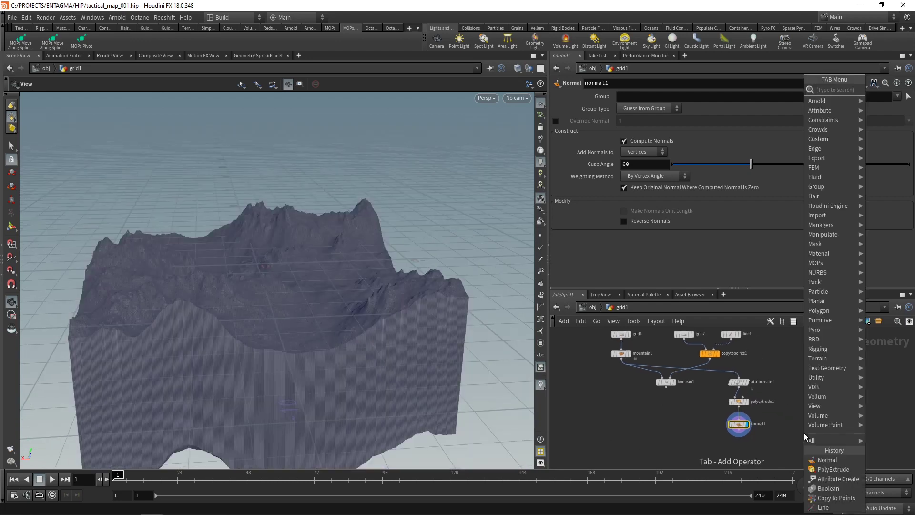
pyautogui.write('boo')
pyautogui.press('Return')
pyautogui.click(804, 432)
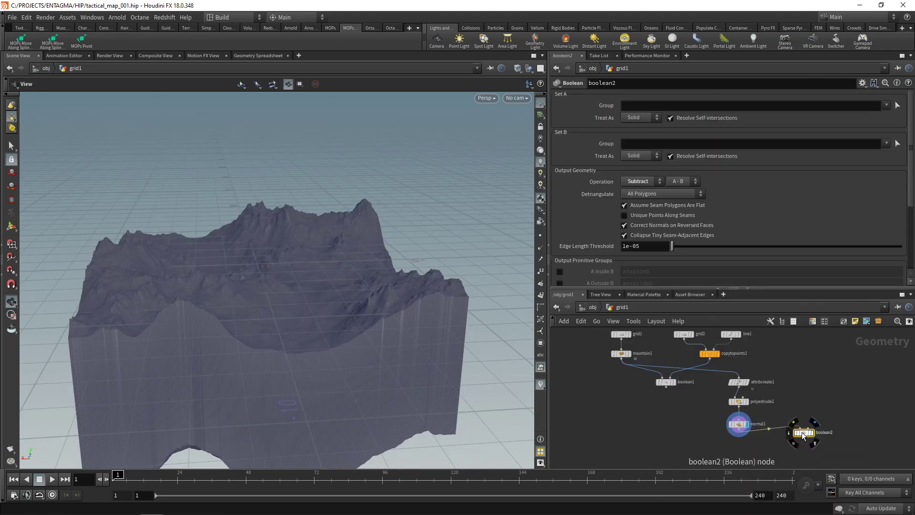
pyautogui.moveTo(803, 432); pyautogui.dragTo(780, 436)
# Step: Duplicate the slicing grid, line and Copy to Points nodes and wire the copy into the new Boolean's second input
pyautogui.scroll(-1, 762, 405)
pyautogui.moveTo(775, 335); pyautogui.dragTo(689, 363)
pyautogui.hotkey('ctrl', 'c')
pyautogui.hotkey('ctrl', 'v')
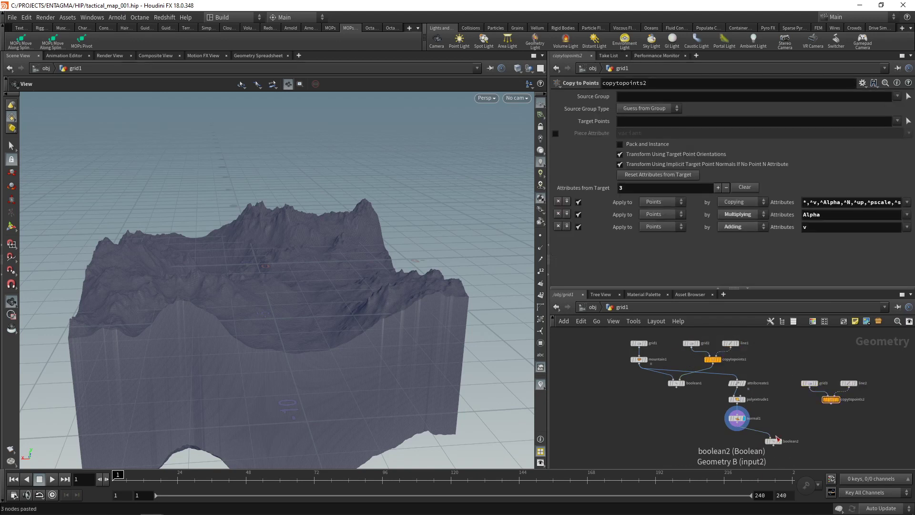
pyautogui.moveTo(777, 438); pyautogui.dragTo(831, 404)
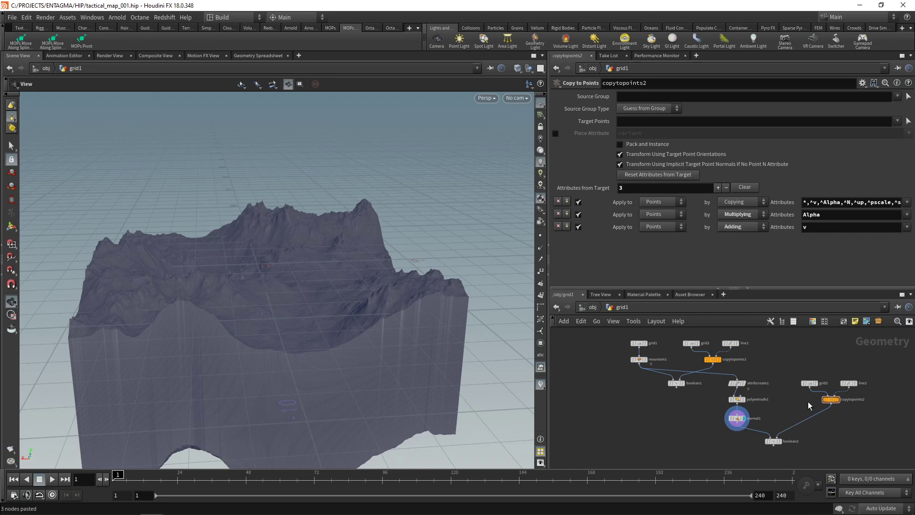
# Step: Copy the Points parameter of the original Line node, line1, for referencing
pyautogui.click(848, 382)
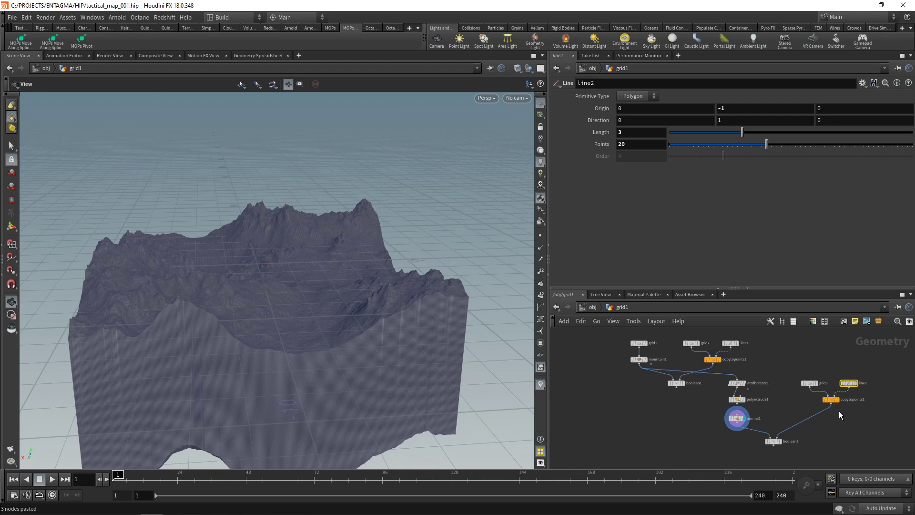
pyautogui.moveTo(769, 341); pyautogui.dragTo(769, 349, button='middle')
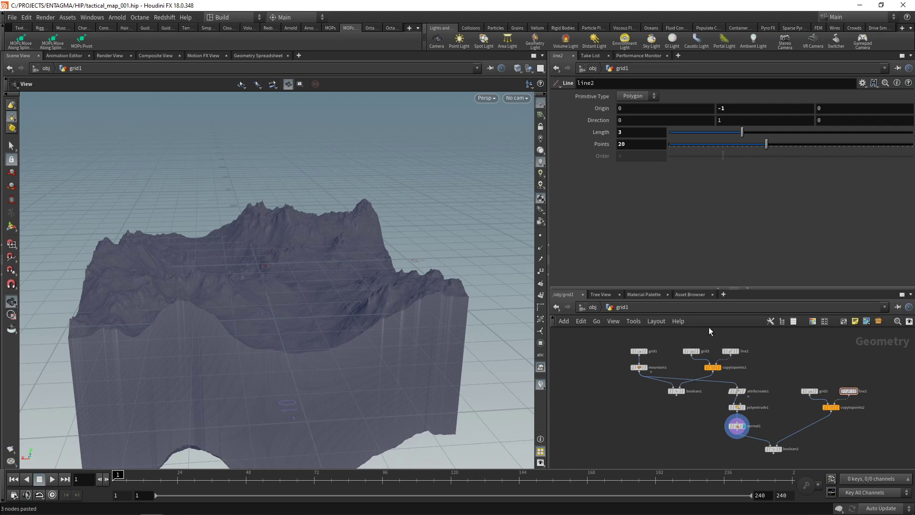
pyautogui.click(731, 350)
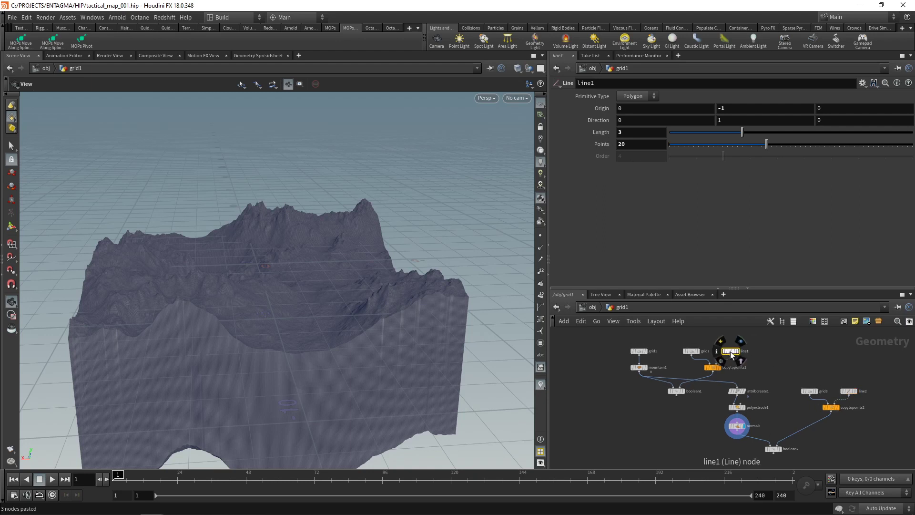
pyautogui.rightClick(632, 143)
pyautogui.click(643, 205)
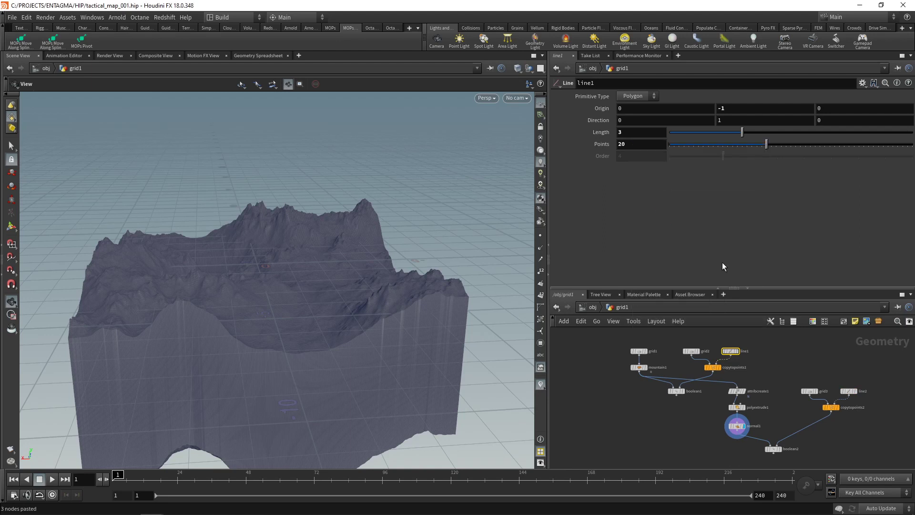
# Step: Set the duplicated line's Points to the relative reference ch("../line1/points") * 4
pyautogui.click(848, 391)
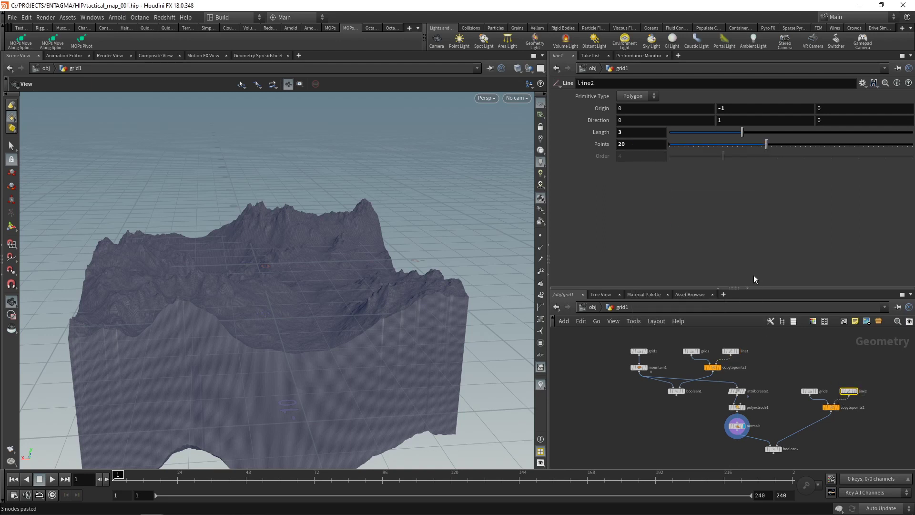
pyautogui.rightClick(644, 144)
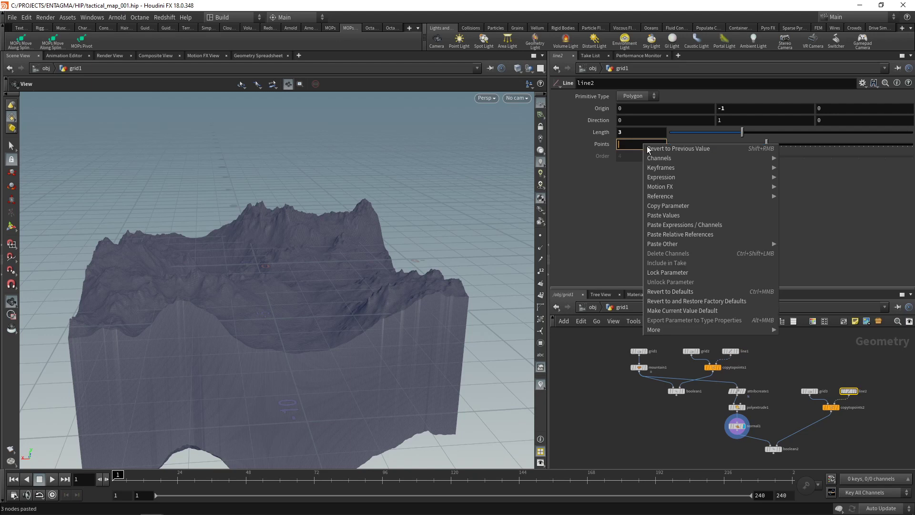
pyautogui.click(684, 234)
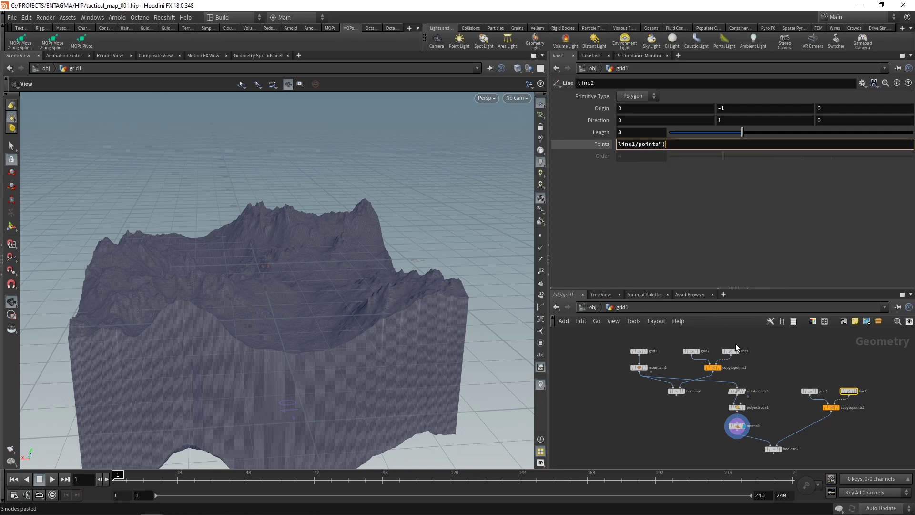
pyautogui.write('* 4')
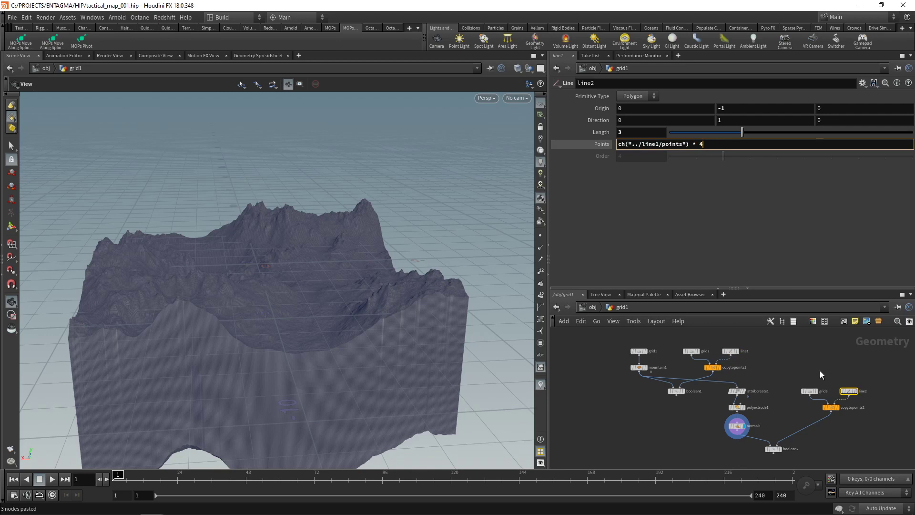
pyautogui.press('Return')
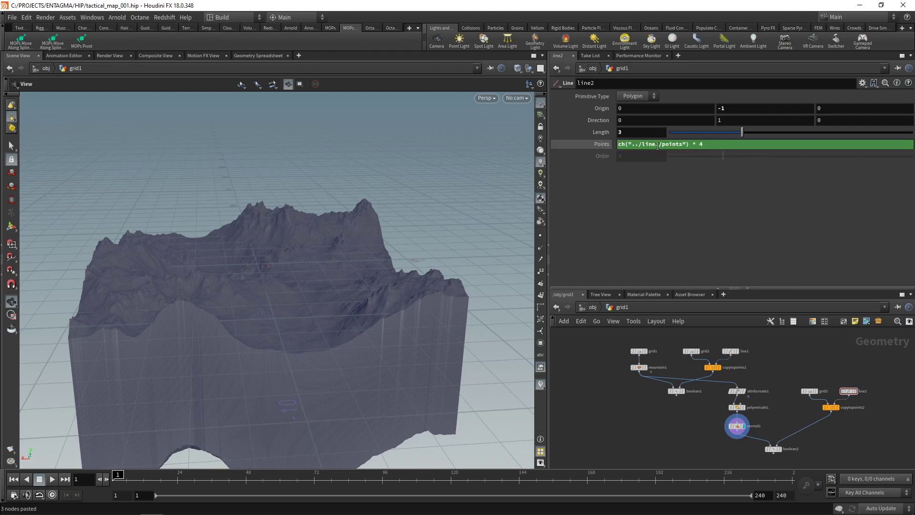
pyautogui.click(598, 145)
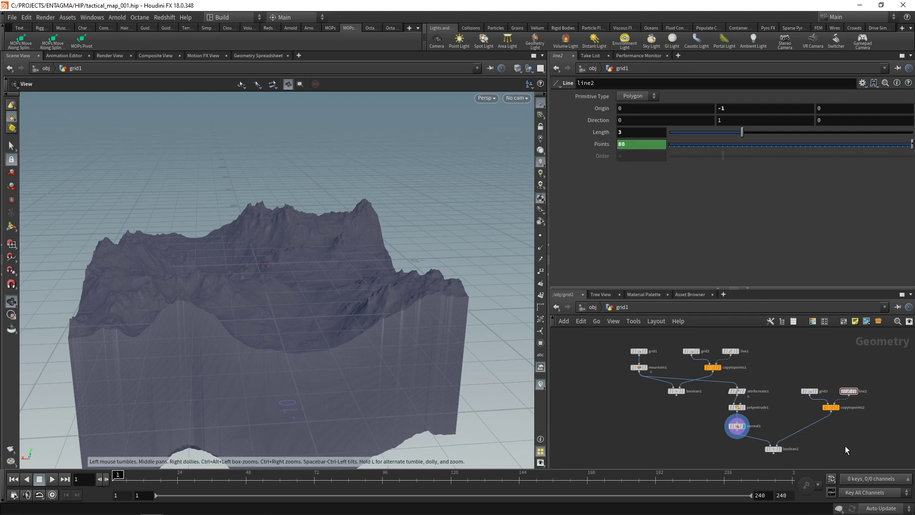
# Step: Set the second Boolean to treat Set B as Surface and subtract B - A
pyautogui.moveTo(844, 445); pyautogui.dragTo(841, 431, button='middle')
pyautogui.moveTo(806, 456); pyautogui.dragTo(753, 427)
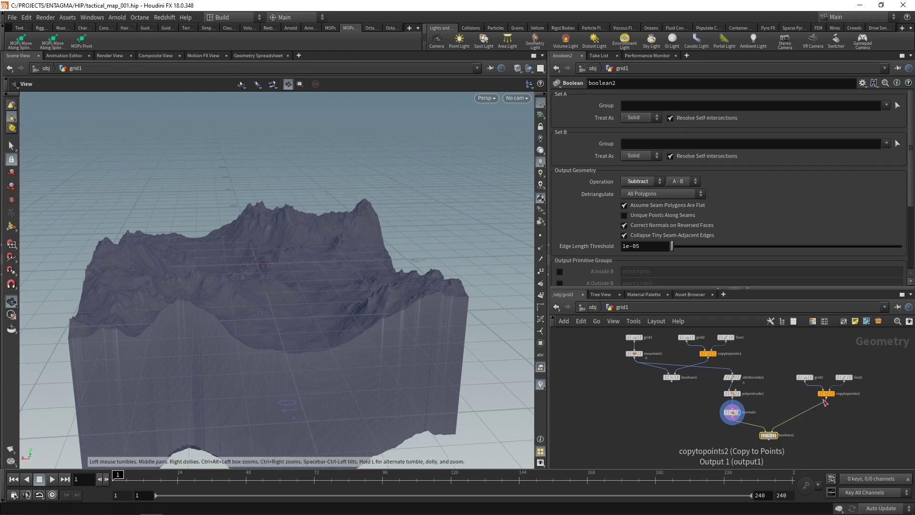
pyautogui.click(642, 156)
pyautogui.click(641, 173)
pyautogui.click(689, 180)
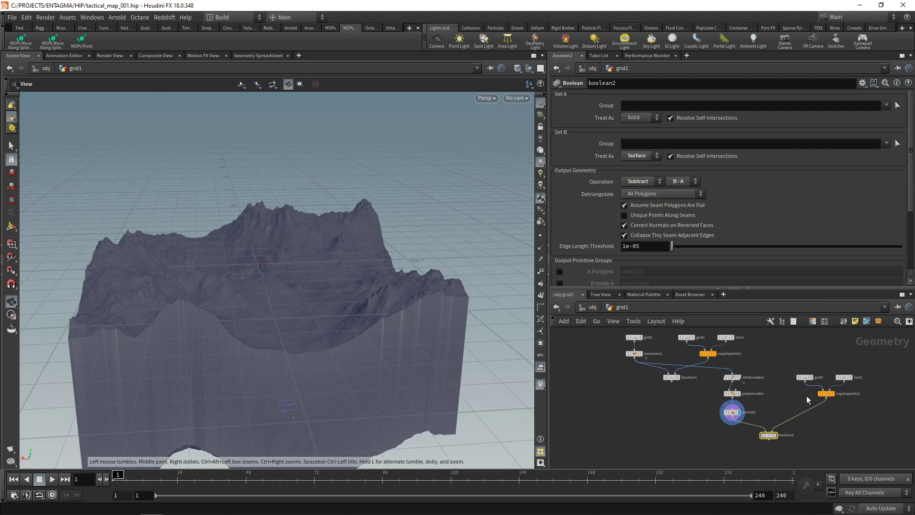
# Step: Display the second Boolean's result and examine the stacked terrain slices up close
pyautogui.click(778, 436)
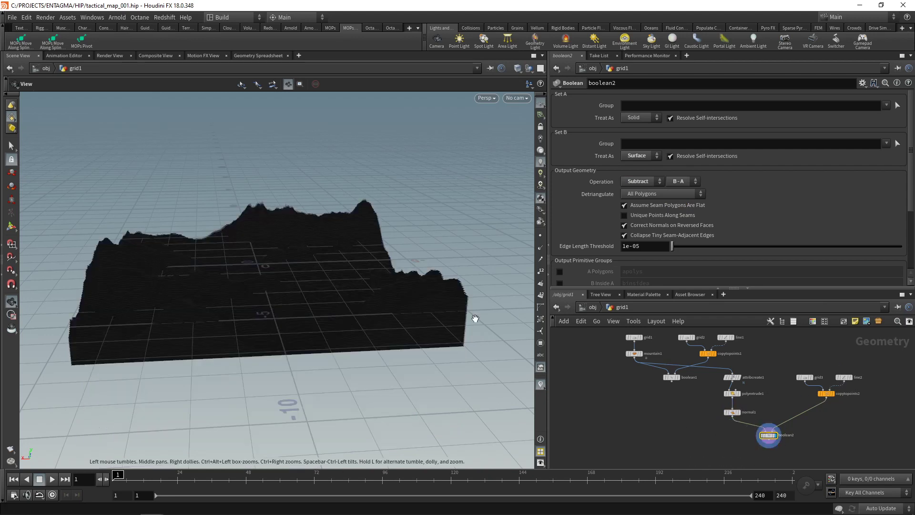
pyautogui.moveTo(466, 313); pyautogui.dragTo(335, 305, button='right')
pyautogui.moveTo(335, 305); pyautogui.dragTo(233, 361)
pyautogui.moveTo(365, 319); pyautogui.dragTo(388, 330)
# Step: Add a PolyExtrude node after the second Boolean and set its distance to 0.1
pyautogui.moveTo(744, 457); pyautogui.dragTo(731, 425, button='middle')
pyautogui.press('Tab')
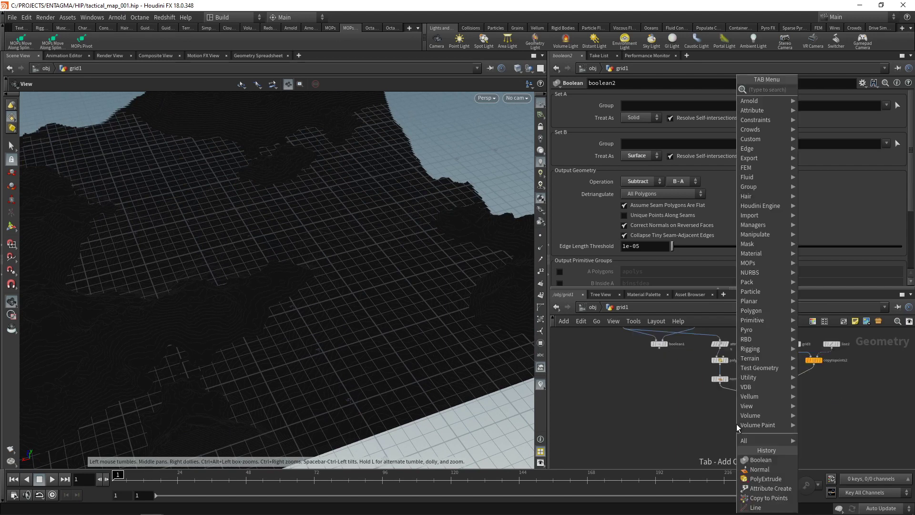
pyautogui.write('polyex')
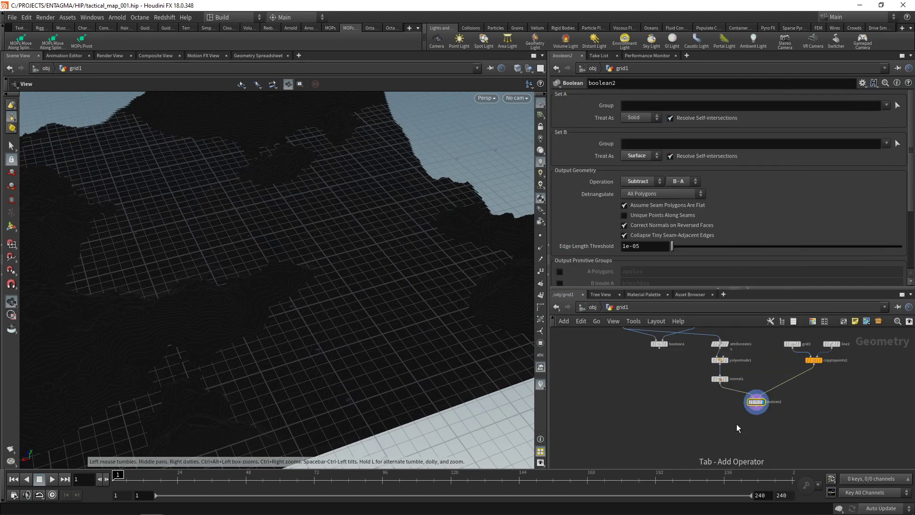
pyautogui.press('Return')
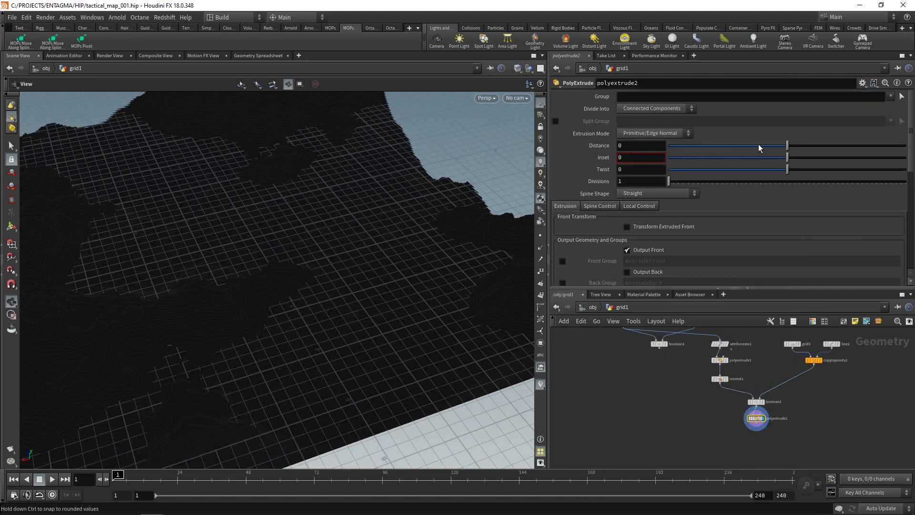
pyautogui.click(643, 145)
pyautogui.write('0.1')
pyautogui.press('Return')
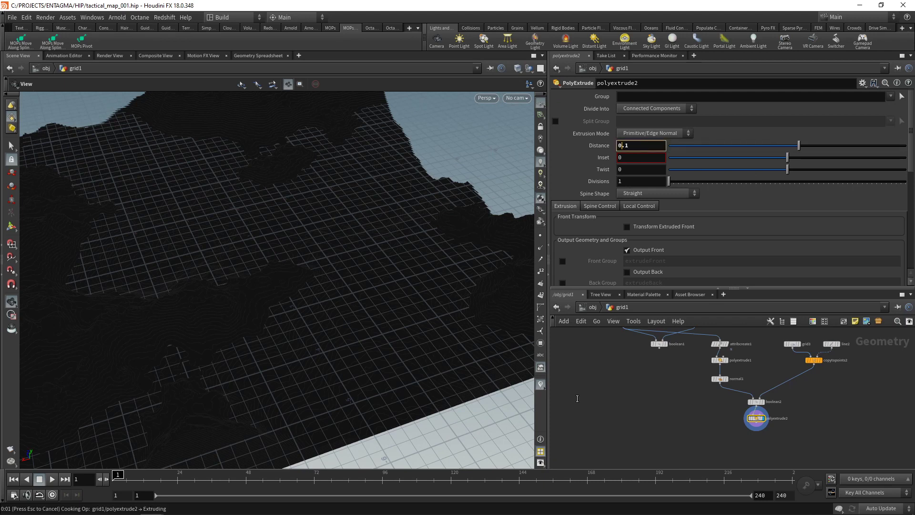
# Step: Link the second PolyExtrude's Distance to the duplicated line's Length with the relative reference ch("../line2/dist")
pyautogui.moveTo(598, 423); pyautogui.dragTo(585, 437, button='middle')
pyautogui.moveTo(848, 343); pyautogui.dragTo(814, 364)
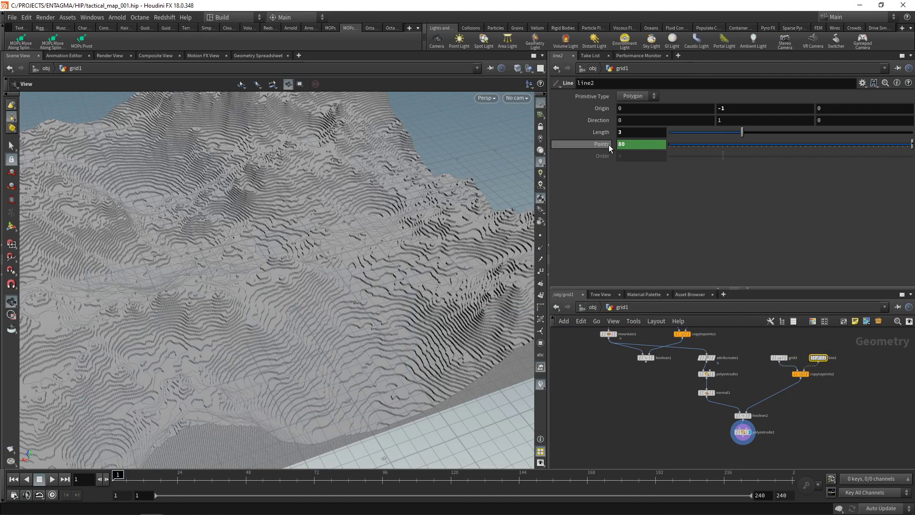
pyautogui.click(741, 432)
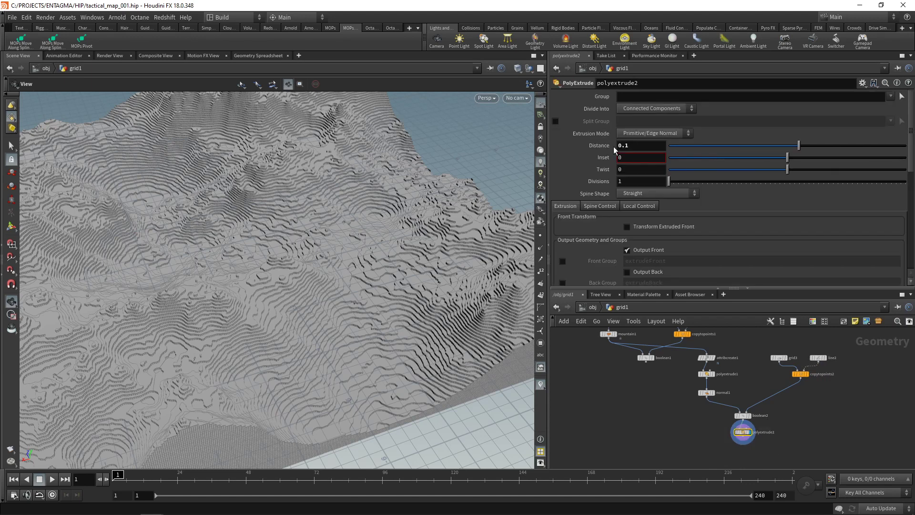
pyautogui.moveTo(809, 339); pyautogui.dragTo(844, 367)
pyautogui.rightClick(597, 133)
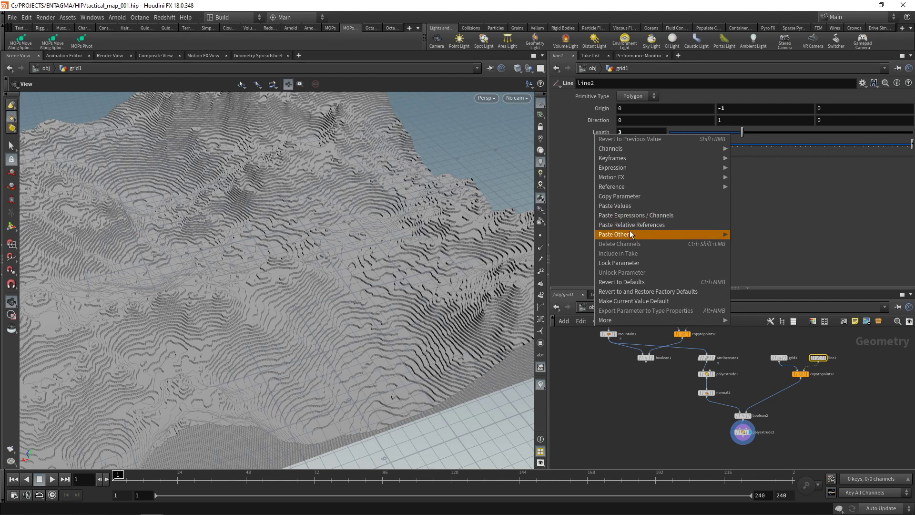
pyautogui.click(630, 197)
pyautogui.moveTo(770, 440); pyautogui.dragTo(771, 442)
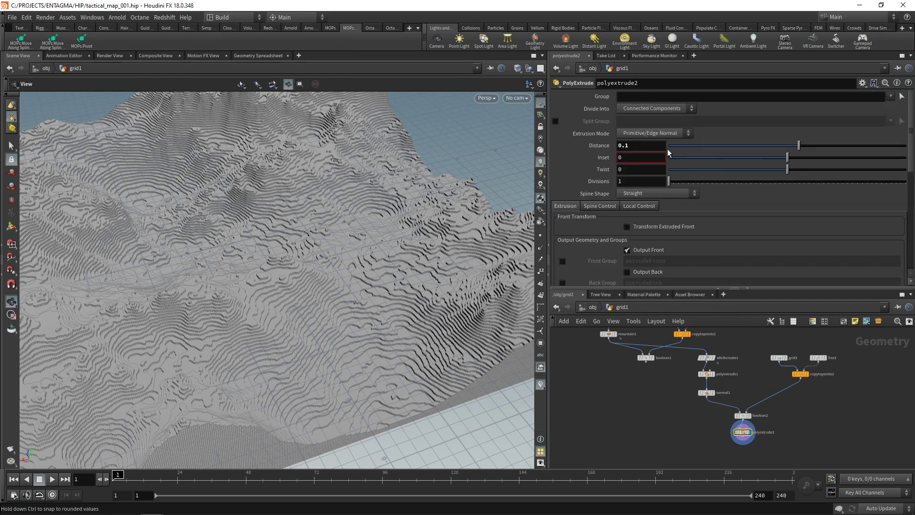
pyautogui.click(634, 145)
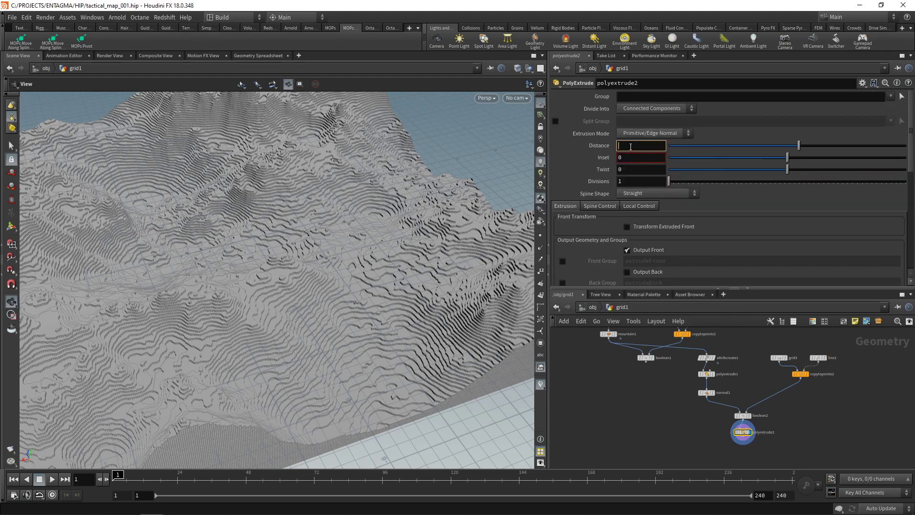
pyautogui.rightClick(630, 146)
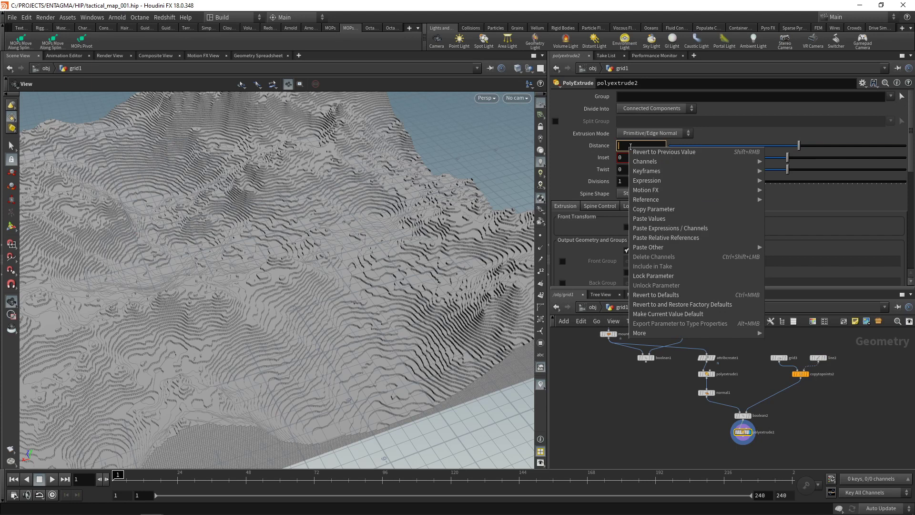
pyautogui.click(662, 238)
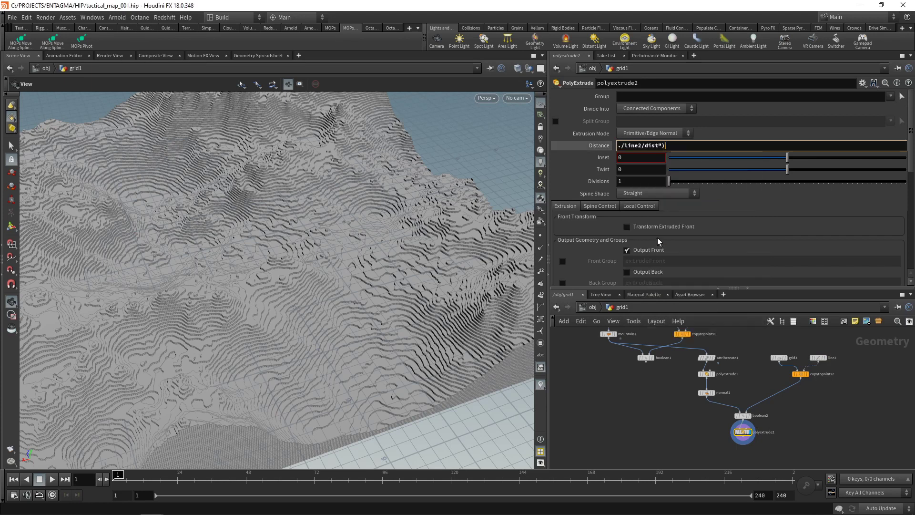
# Step: Extend the second PolyExtrude's Distance expression by dividing it by the duplicated line's Points, ch("../line2/points")
pyautogui.click(818, 358)
pyautogui.rightClick(605, 144)
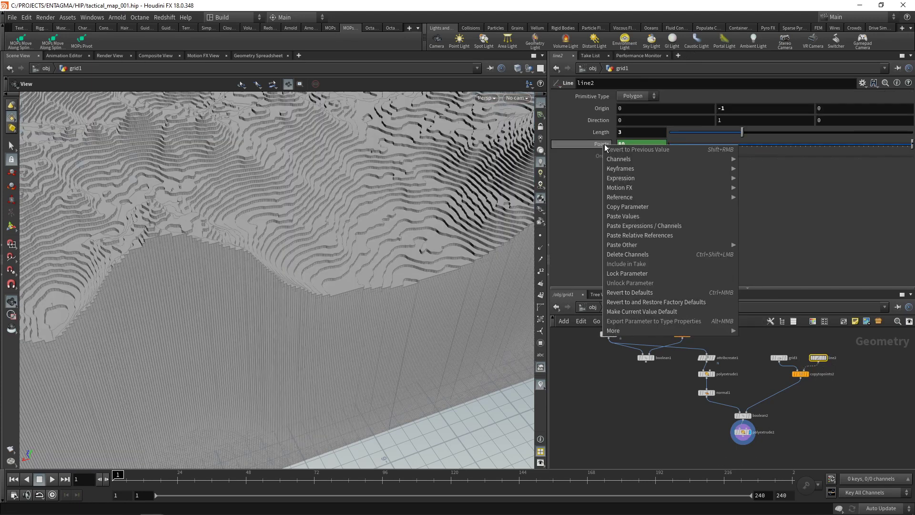
pyautogui.click(634, 206)
pyautogui.click(742, 432)
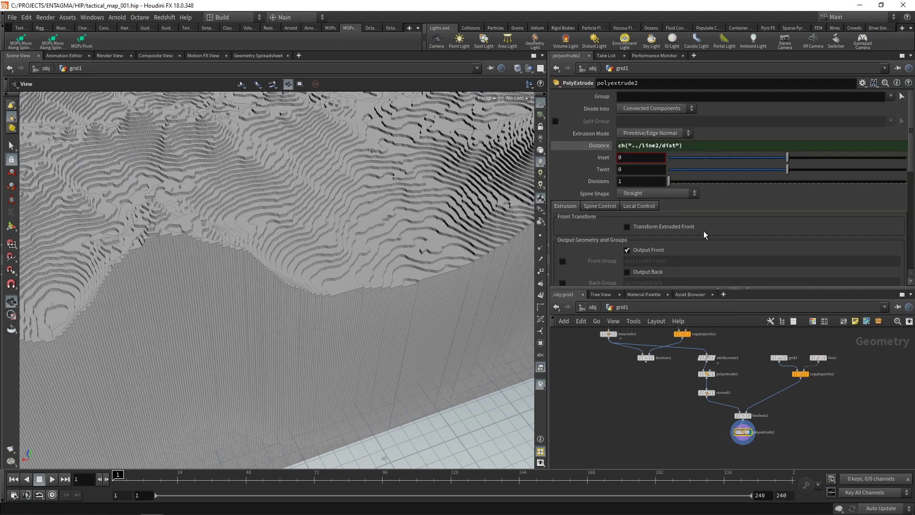
pyautogui.click(704, 147)
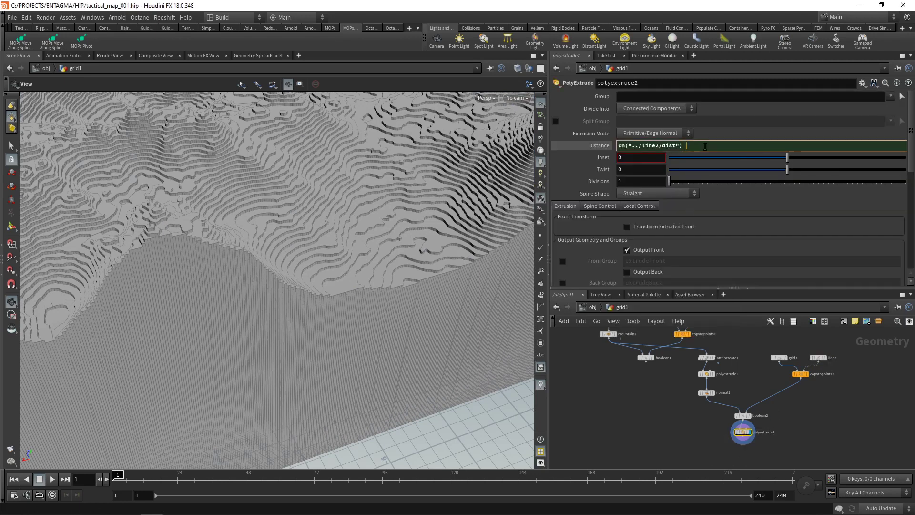
pyautogui.write('/')
pyautogui.rightClick(717, 145)
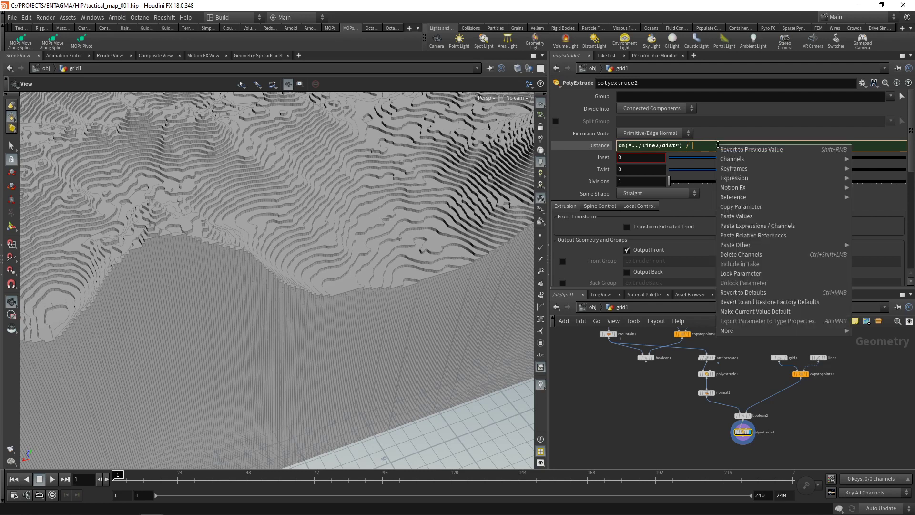
pyautogui.click(753, 235)
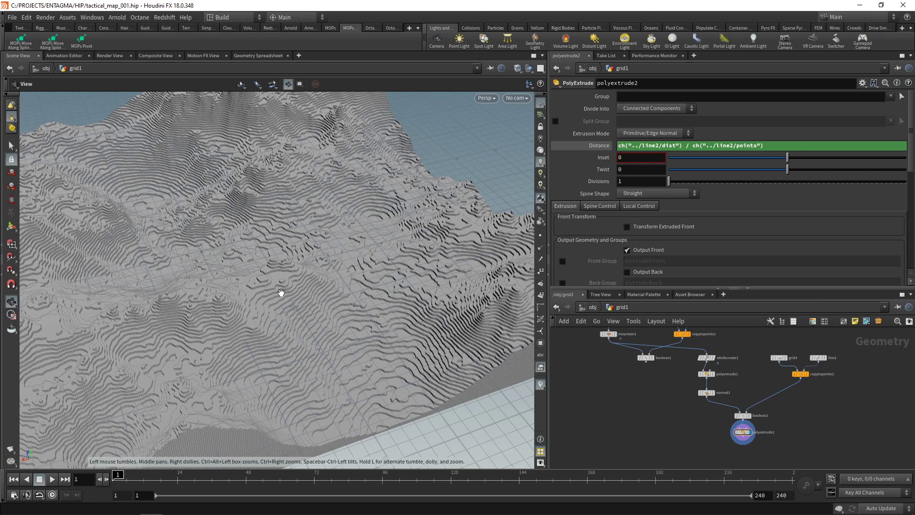
pyautogui.click(818, 357)
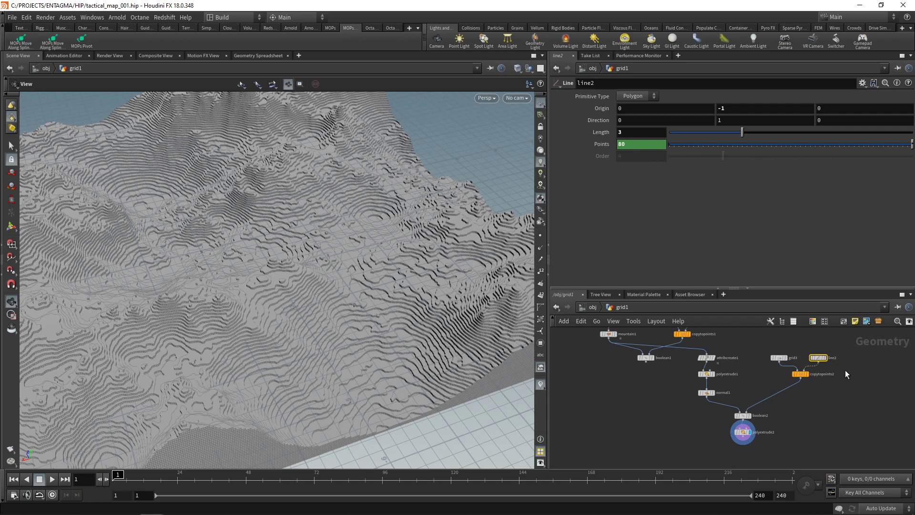
# Step: Add a Normal node and connect it below the second PolyExtrude
pyautogui.moveTo(766, 460); pyautogui.dragTo(761, 440, button='middle')
pyautogui.click(760, 440)
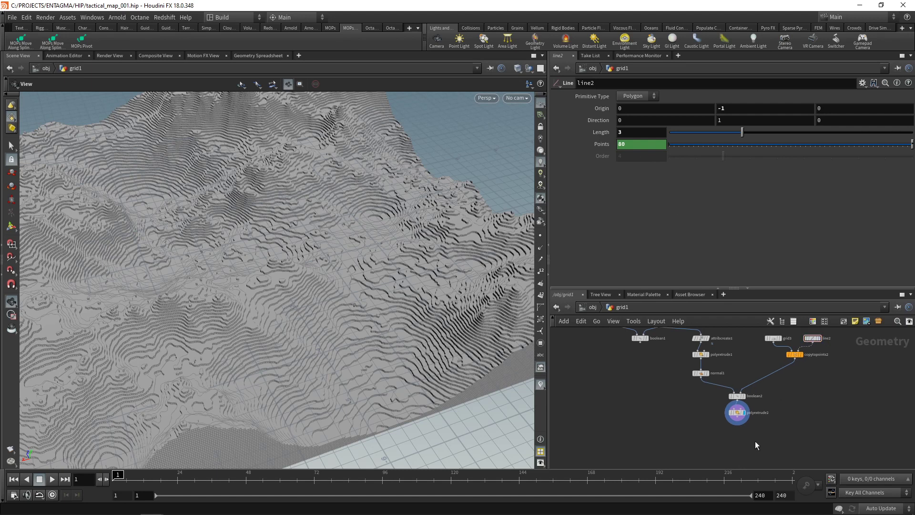
pyautogui.press('Tab')
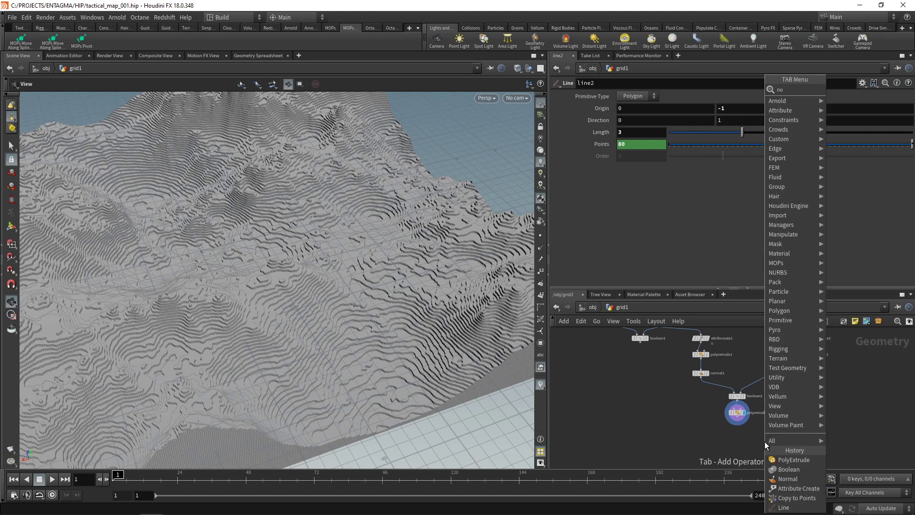
pyautogui.write('norm')
pyautogui.press('Return')
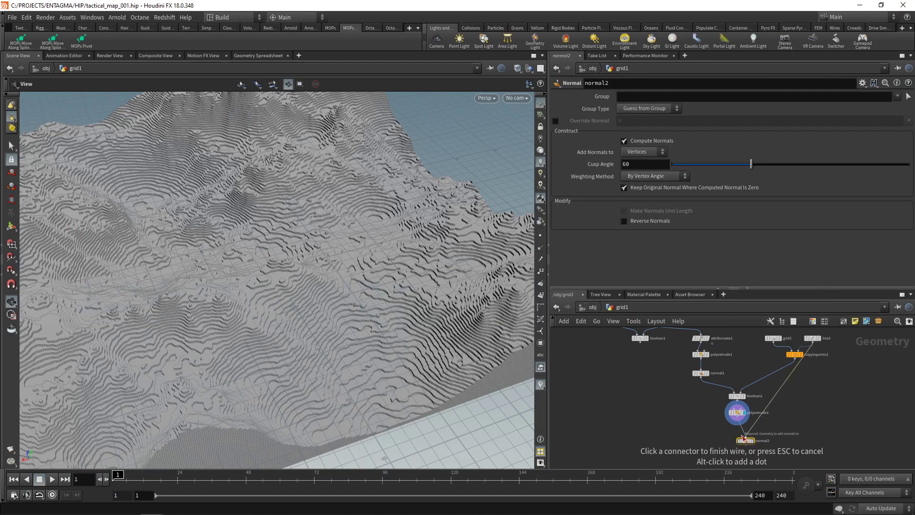
pyautogui.click(746, 441)
pyautogui.moveTo(745, 441); pyautogui.dragTo(737, 430)
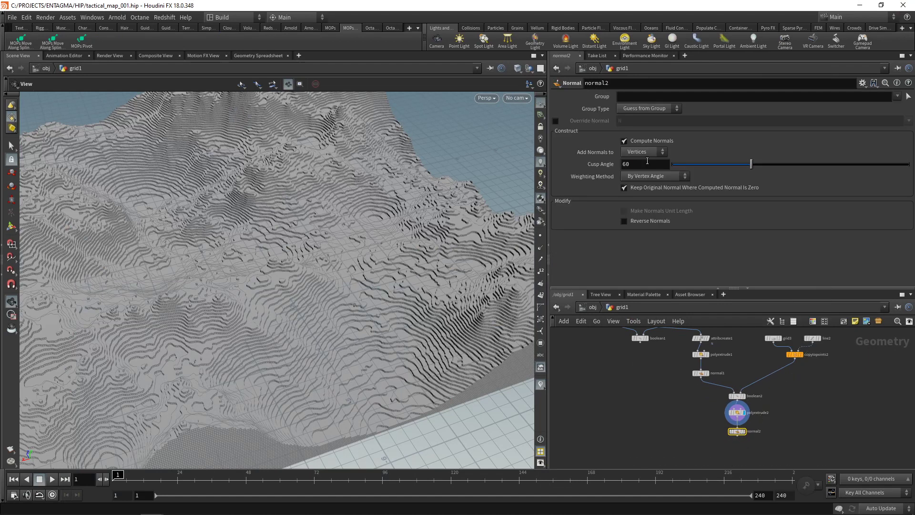
# Step: Set the new Normal node's Cusp Angle to 22 and display its result
pyautogui.click(647, 160)
pyautogui.write('22')
pyautogui.press('Return')
pyautogui.click(744, 431)
# Step: Add a Null node below the second Normal node and duplicate it
pyautogui.scroll(-2, 741, 437)
pyautogui.press('Tab')
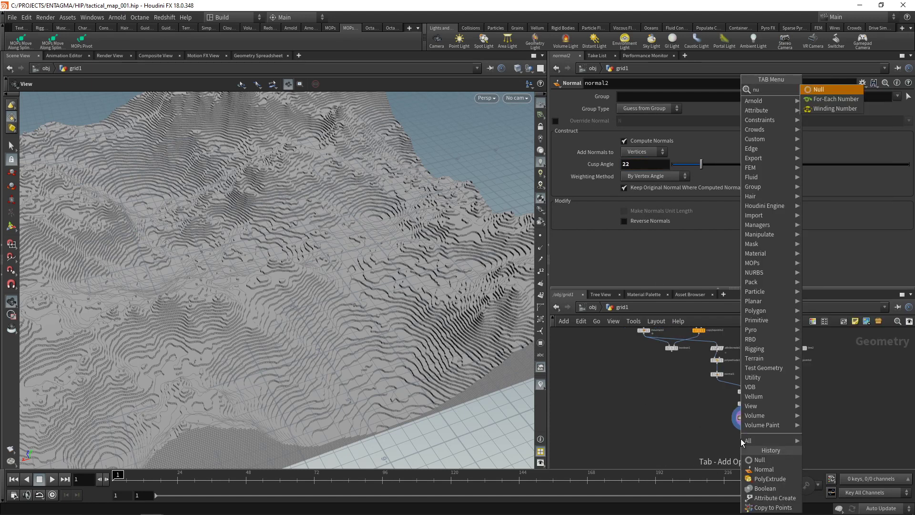
pyautogui.write('null')
pyautogui.press('Return')
pyautogui.hotkey('ctrl', 'c')
pyautogui.hotkey('ctrl', 'v')
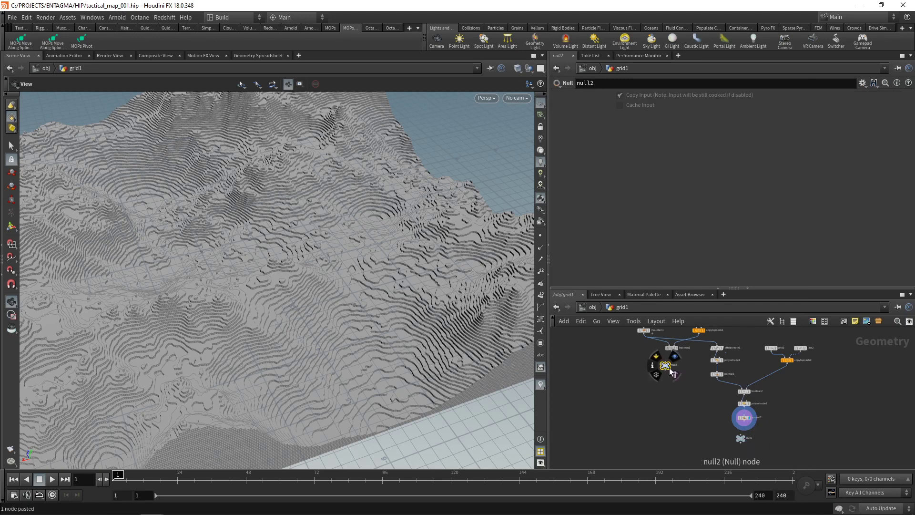
# Step: Connect the duplicated Null to the first Boolean, rename it OUT_Lines and display it
pyautogui.click(670, 367)
pyautogui.click(675, 365)
pyautogui.scroll(3, 676, 367)
pyautogui.doubleClick(664, 366)
pyautogui.write('out_Lines')
pyautogui.press('Return')
pyautogui.click(643, 359)
pyautogui.click(656, 336)
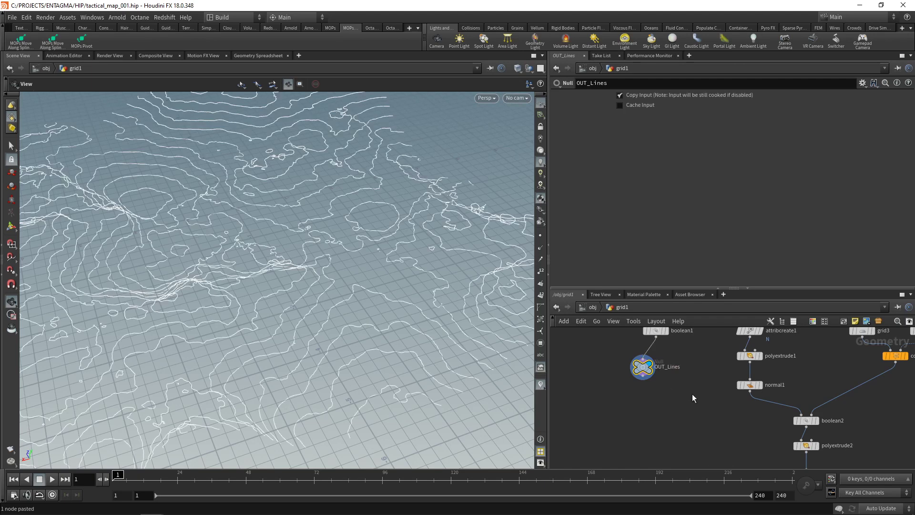
# Step: Connect the remaining Null to the second Normal node and rename it OUT_Terrace
pyautogui.moveTo(782, 455); pyautogui.dragTo(698, 358, button='middle')
pyautogui.click(723, 384)
pyautogui.click(716, 413)
pyautogui.doubleClick(732, 421)
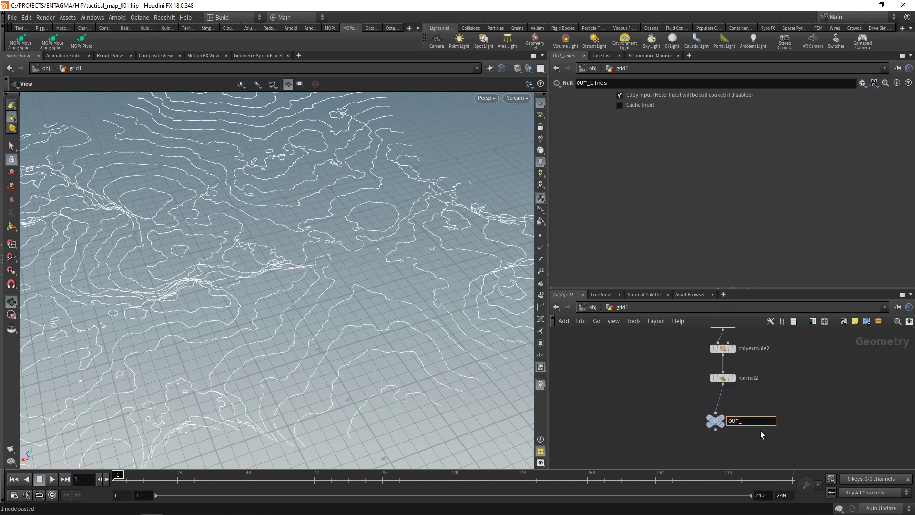
pyautogui.write('OUT_Terrace')
pyautogui.press('Return')
# Step: Switch the displayed result from OUT_Terrace to OUT_Lines to compare both outputs
pyautogui.scroll(-3, 668, 404)
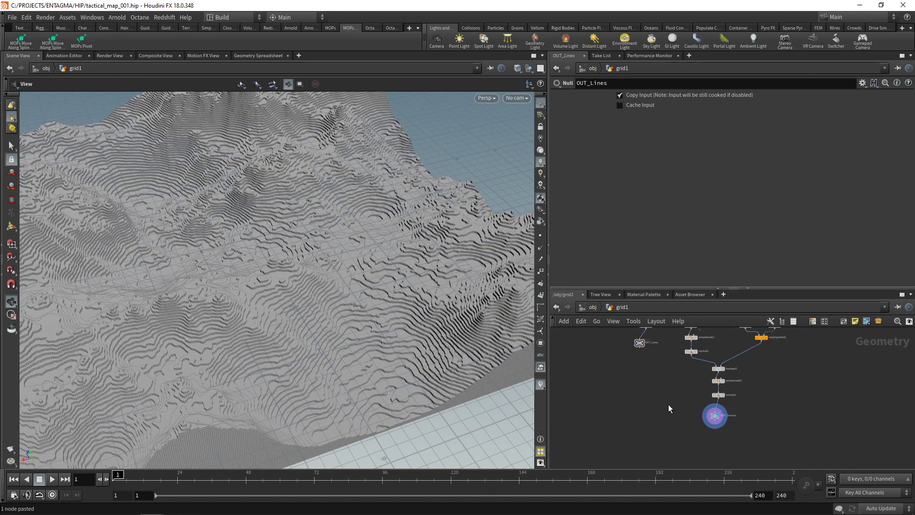
pyautogui.click(647, 346)
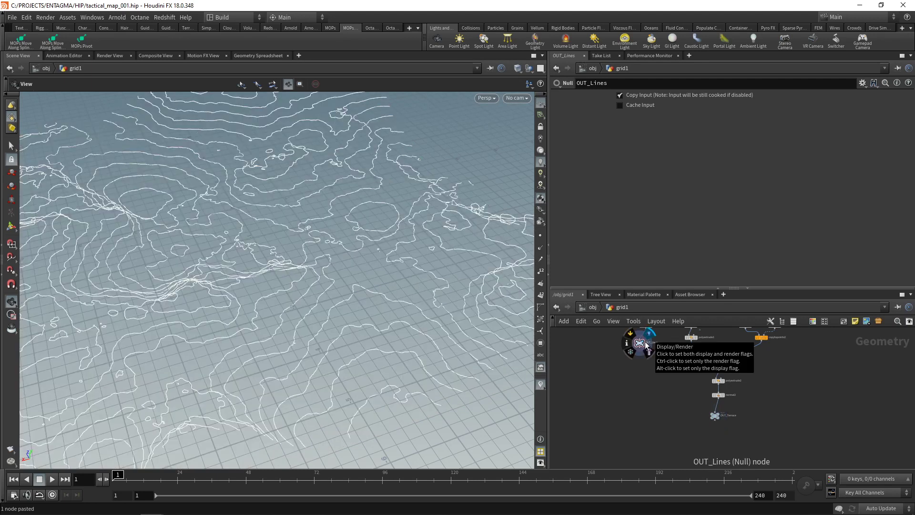